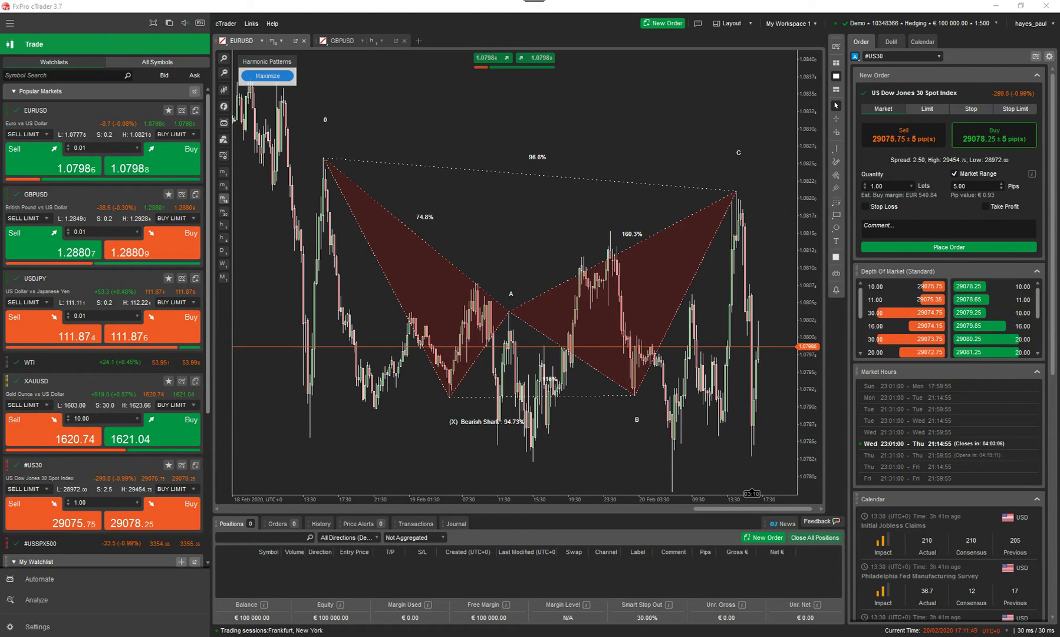
# - Maximize the ClickAlgo website in the browser, scroll through it, then minimize it
pyautogui.hotkey('alt', 'Tab')
pyautogui.doubleClick(405, 143)
pyautogui.scroll(-7, 463, 352)
pyautogui.scroll(-7, 463, 352)
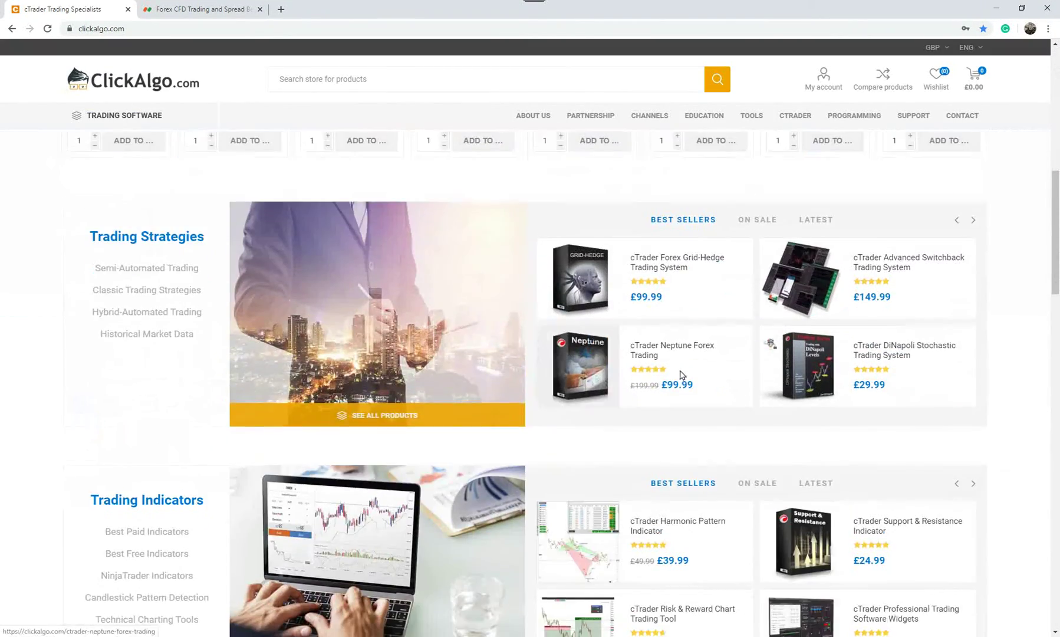
pyautogui.scroll(-4, 675, 387)
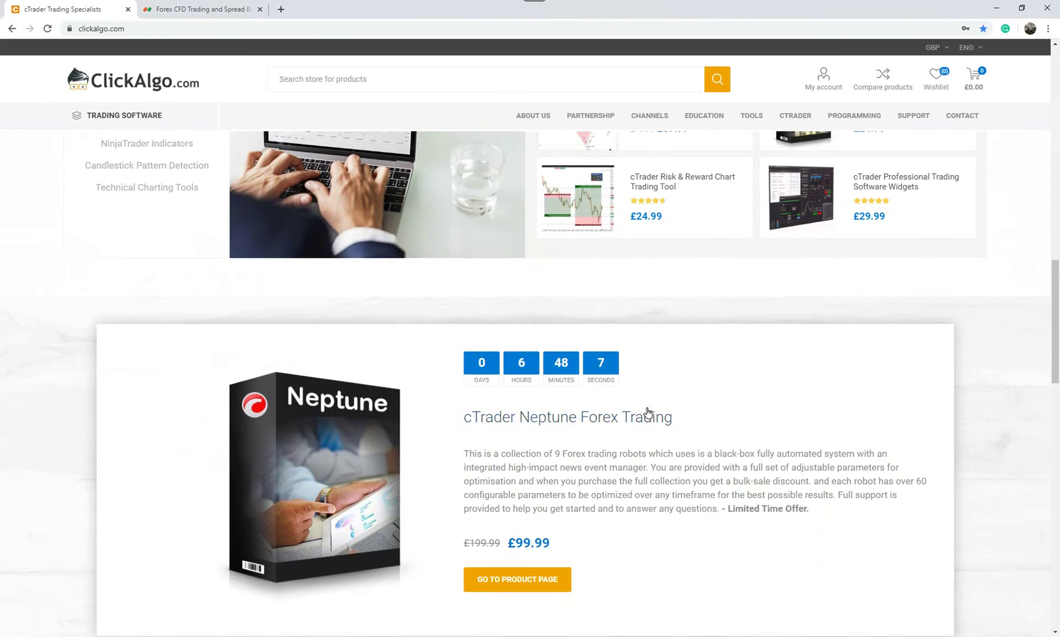
pyautogui.scroll(14, 657, 430)
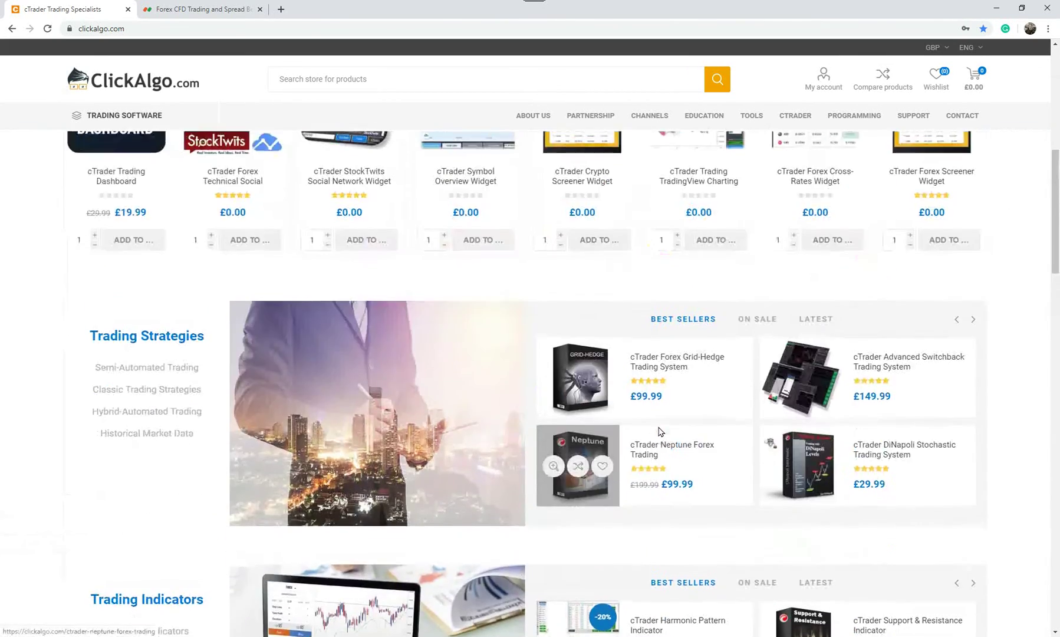
pyautogui.scroll(4, 650, 410)
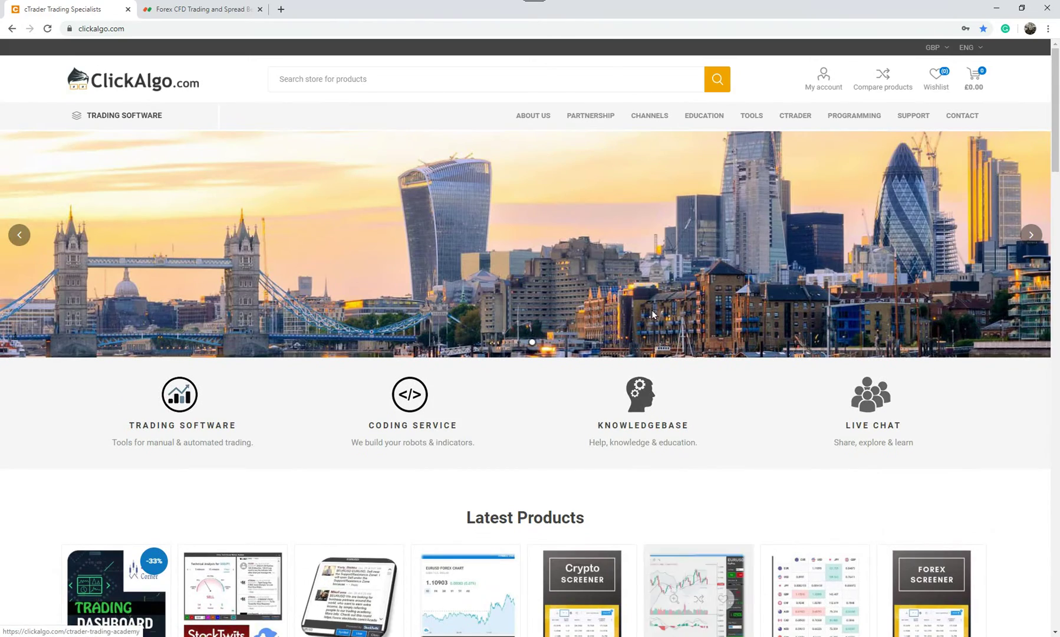
pyautogui.click(996, 8)
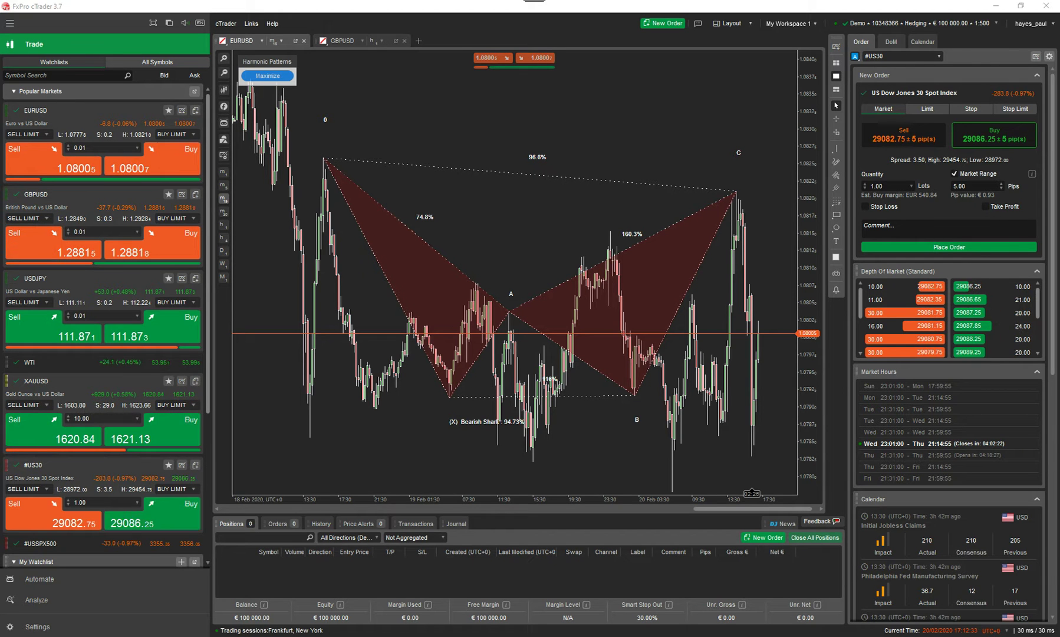
# - Drag the Spotware browser over cTrader, maximize it, and browse the cTrader Overview page
pyautogui.moveTo(1059, 85); pyautogui.dragTo(423, 116)
pyautogui.doubleClick(425, 114)
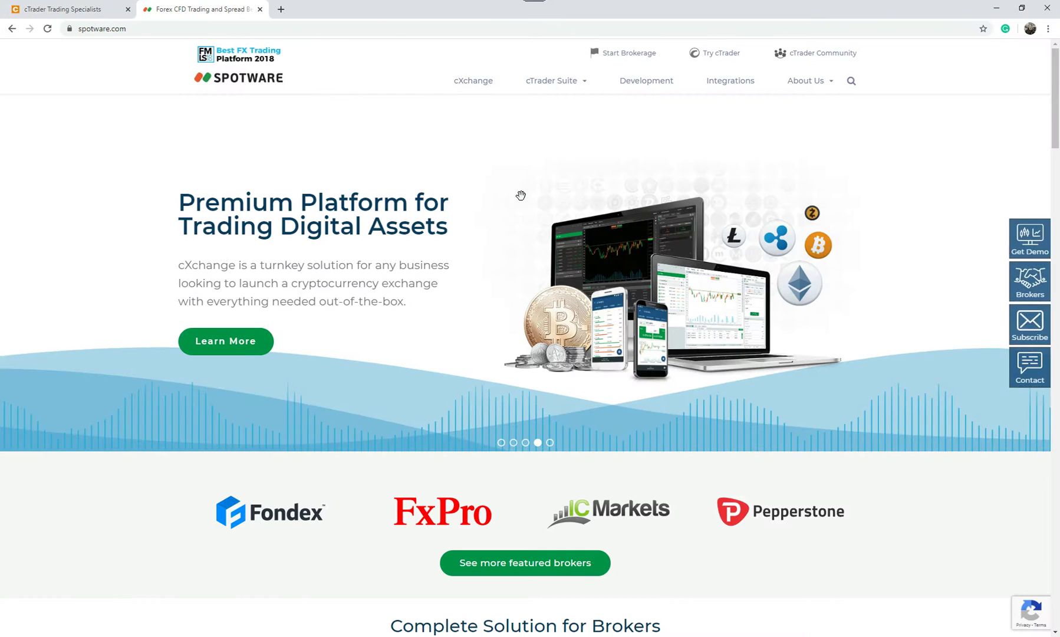
pyautogui.moveTo(583, 83)
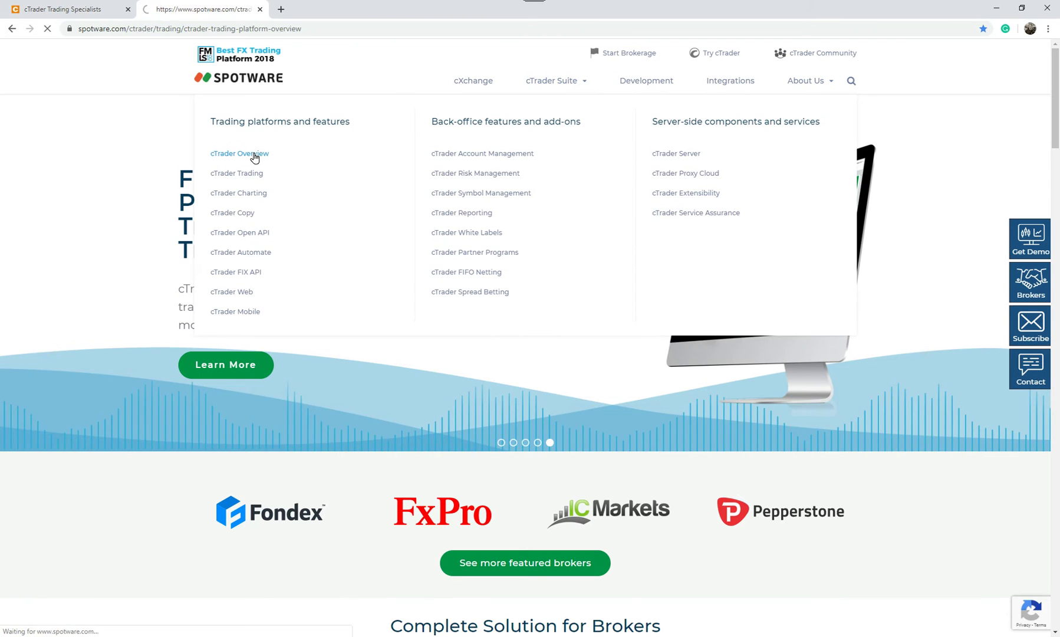
pyautogui.scroll(-5, 358, 300)
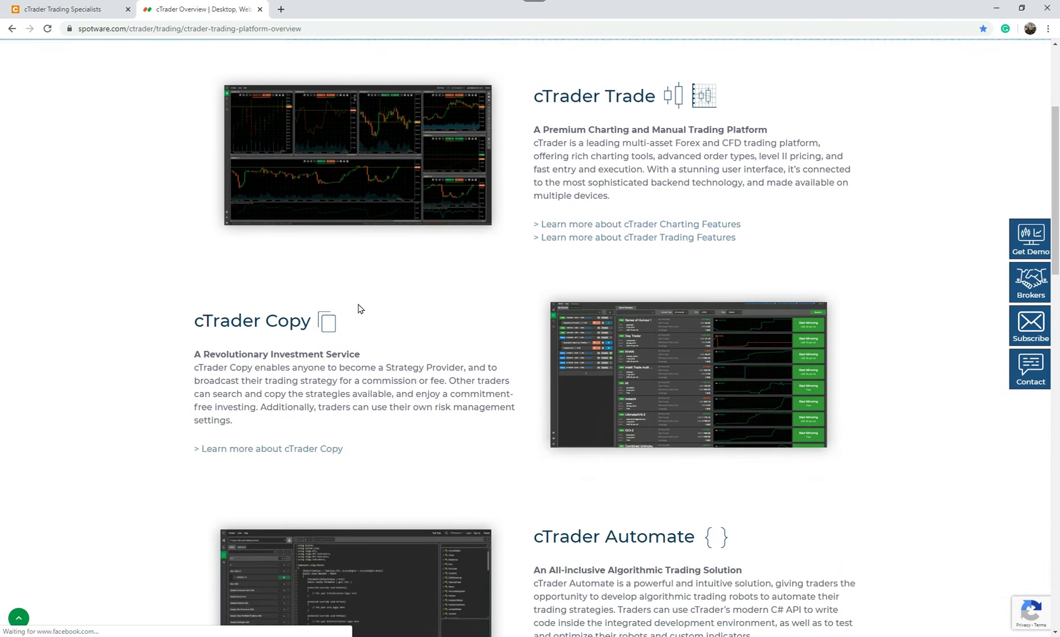
pyautogui.scroll(4, 358, 307)
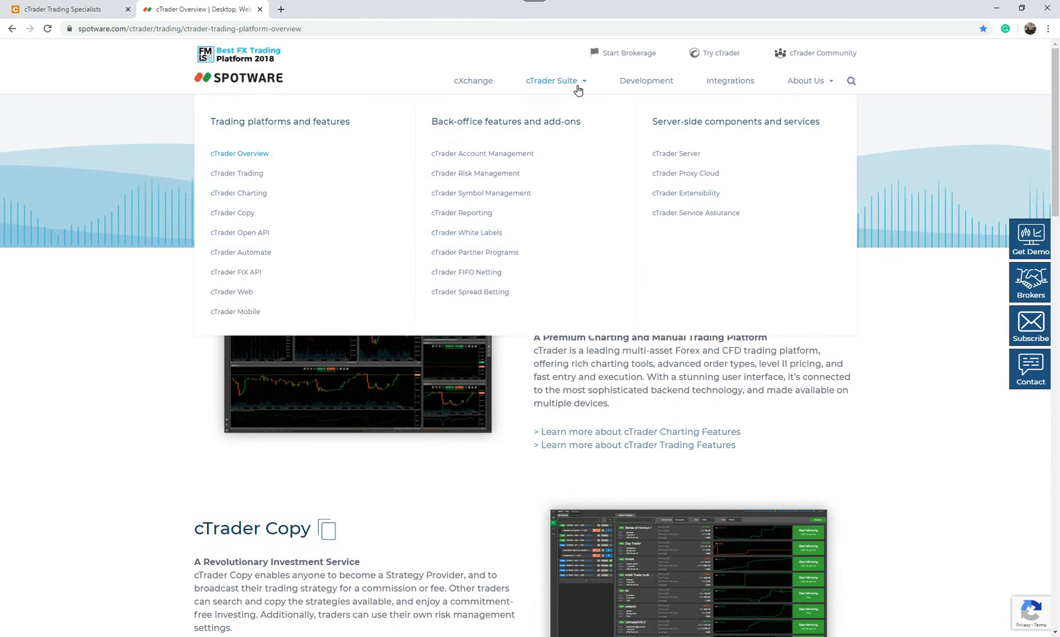
# - Open the cTrader Trading page on spotware.com and scroll through it
pyautogui.click(258, 174)
pyautogui.scroll(-12, 372, 365)
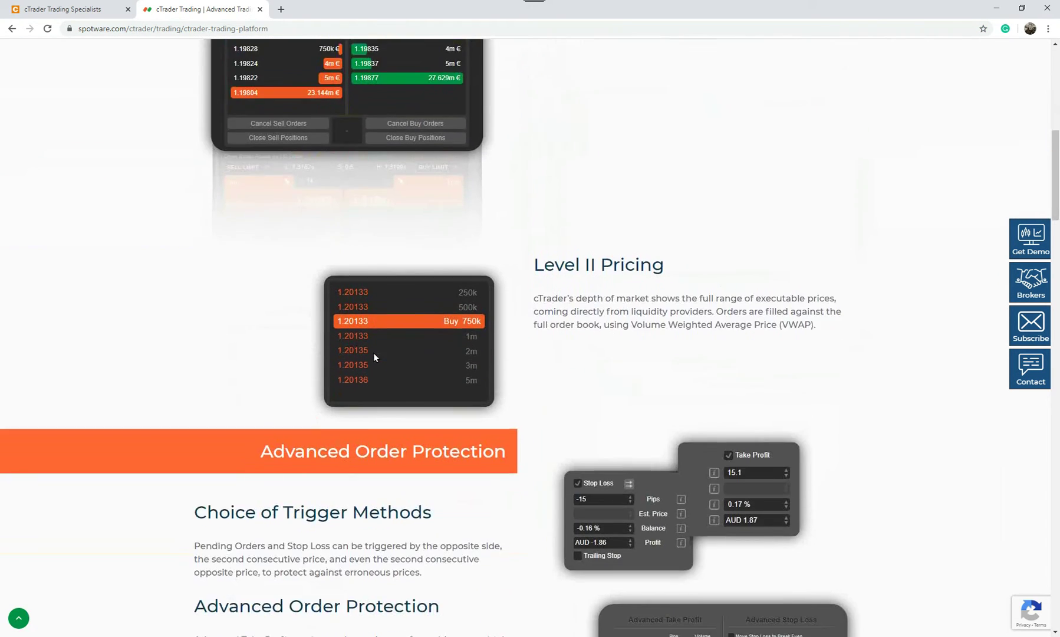
pyautogui.scroll(-3, 374, 356)
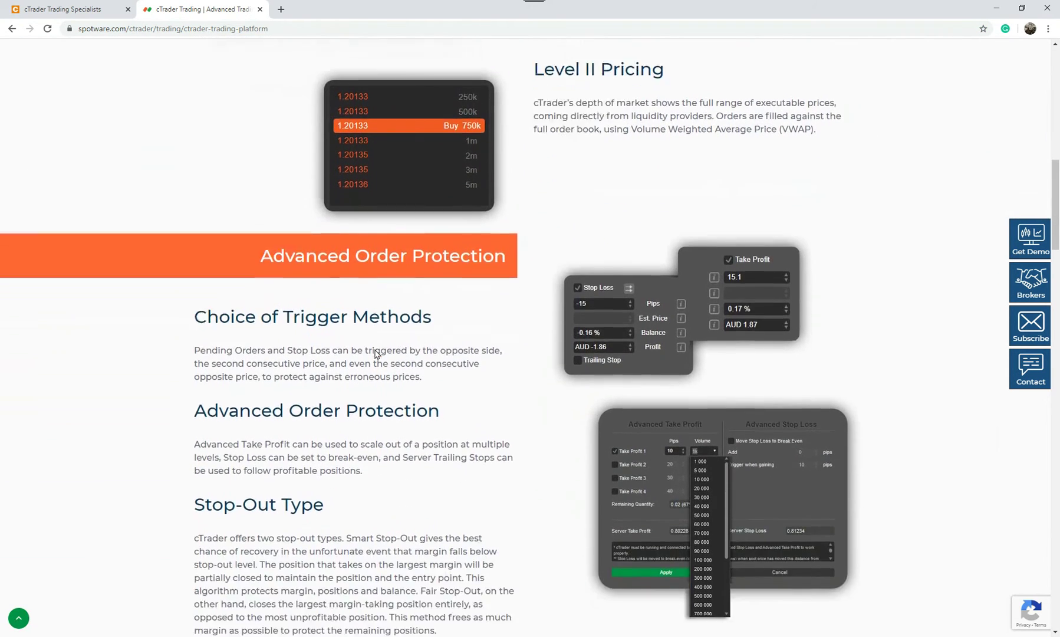
pyautogui.scroll(-5, 374, 353)
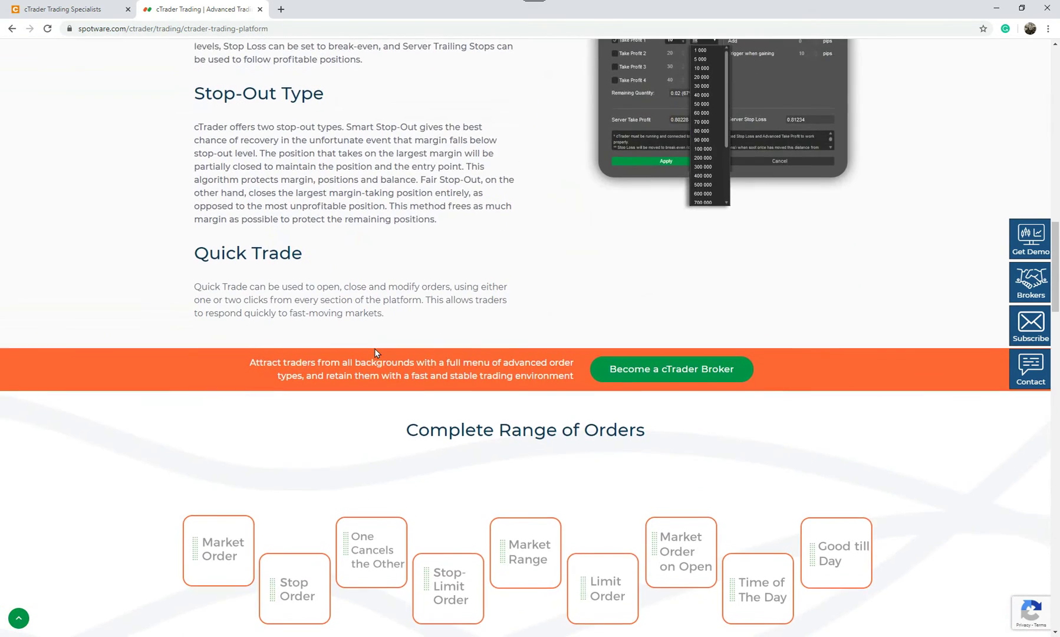
pyautogui.scroll(-7, 376, 352)
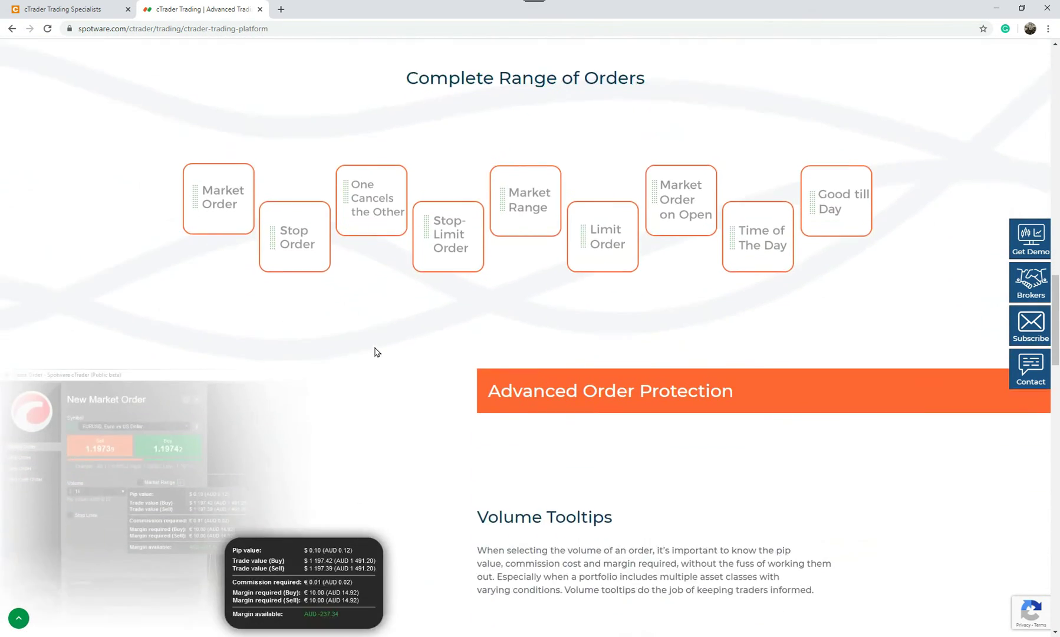
pyautogui.scroll(-2, 376, 352)
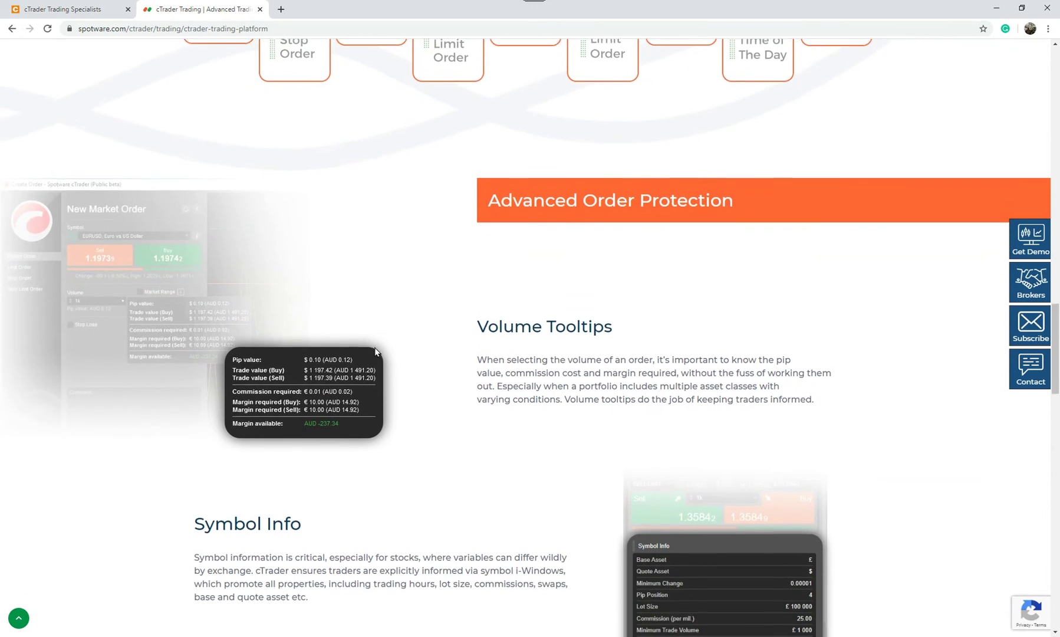
pyautogui.scroll(-3, 374, 351)
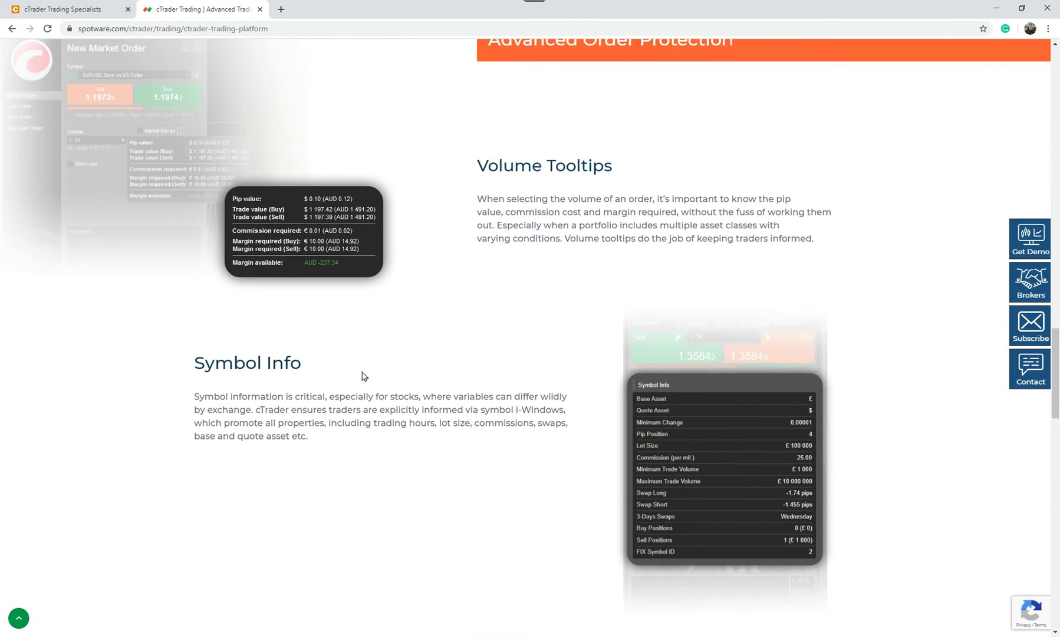
pyautogui.scroll(18, 755, 310)
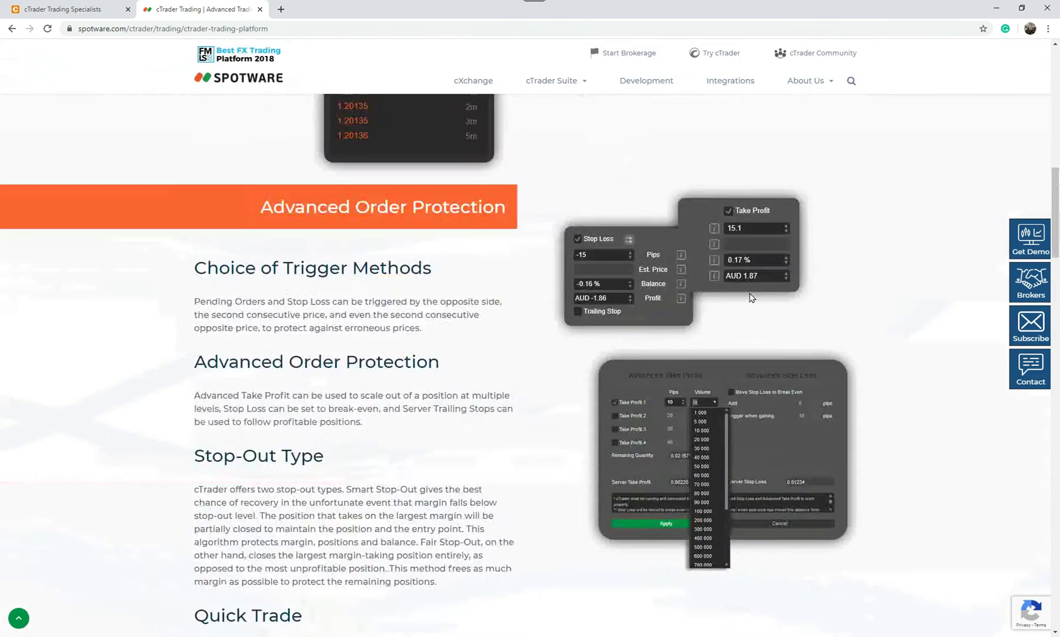
pyautogui.scroll(8, 751, 297)
# - Browse the cTrader Charting page, then switch back to the cTrader platform
pyautogui.moveTo(580, 87)
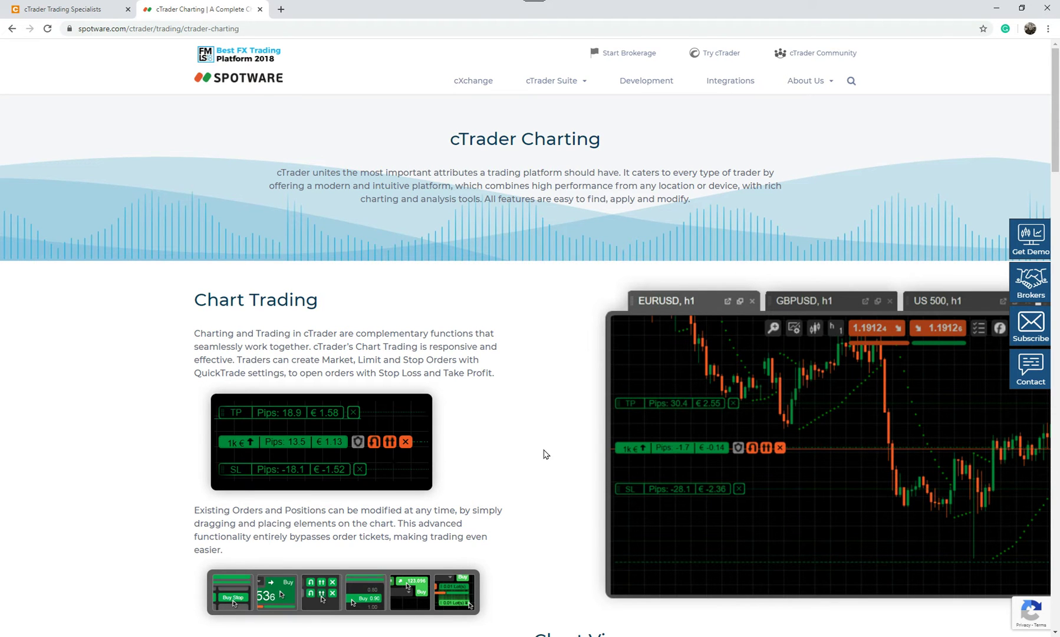
pyautogui.scroll(-5, 543, 452)
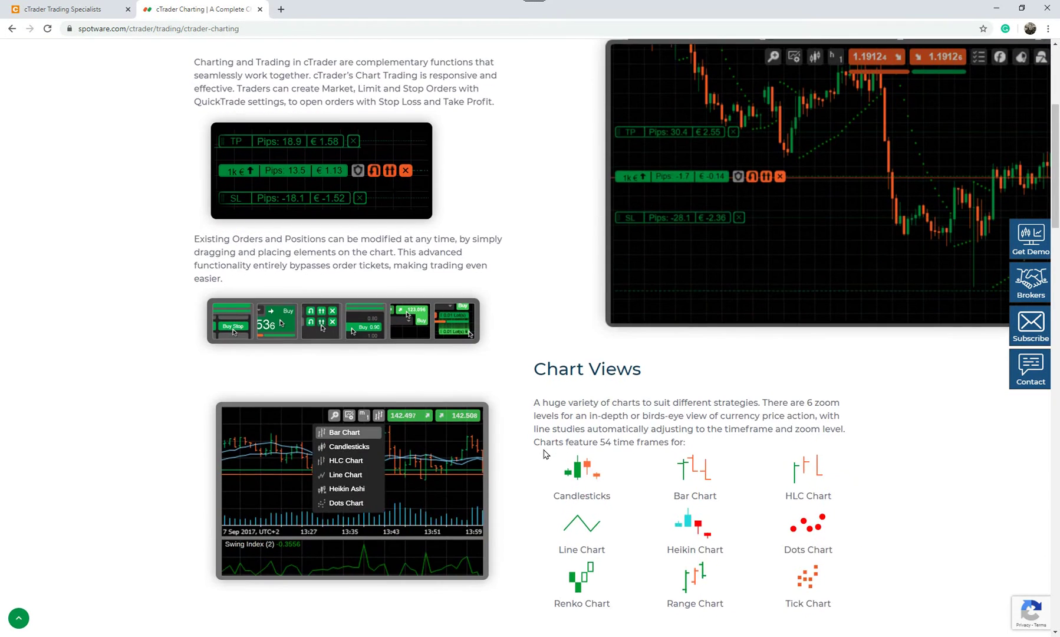
pyautogui.scroll(5, 559, 344)
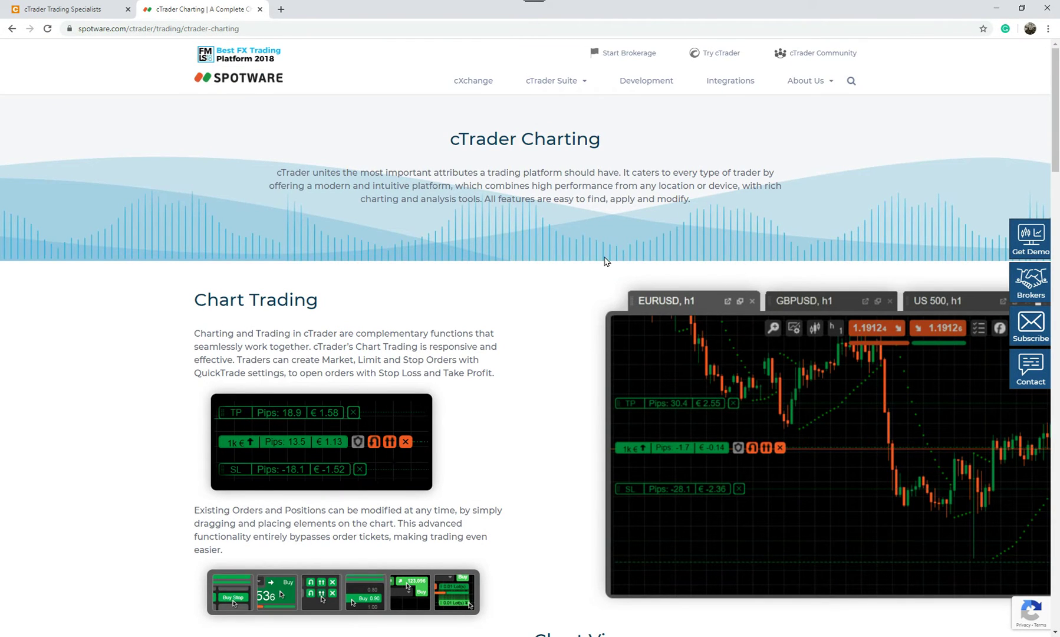
pyautogui.hotkey('alt', 'Tab')
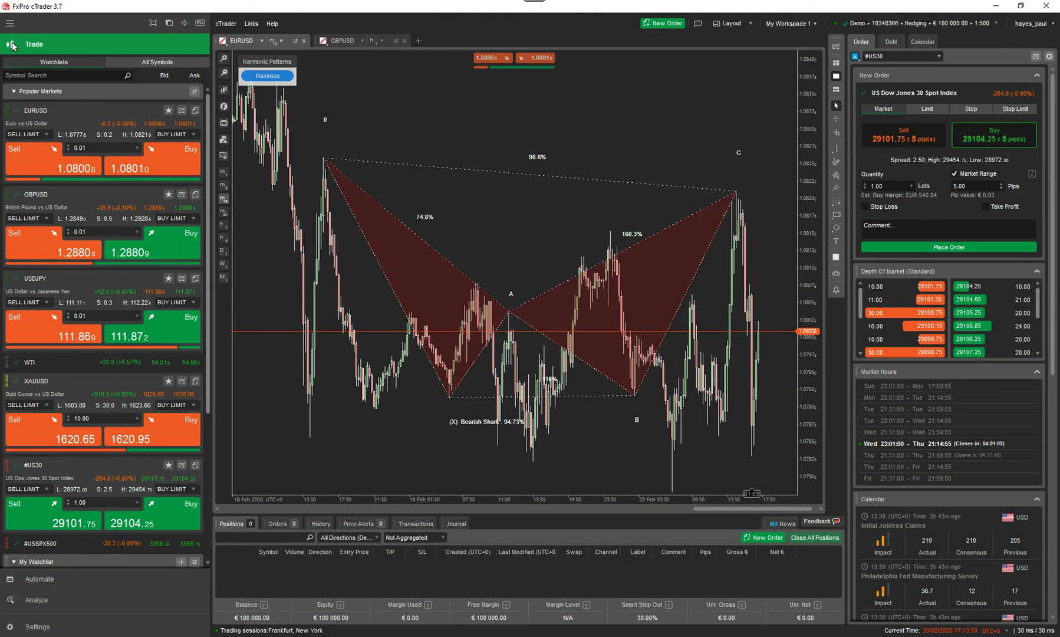
# - Glance at the Automate cBots list, then go back to the Trade section
pyautogui.click(39, 577)
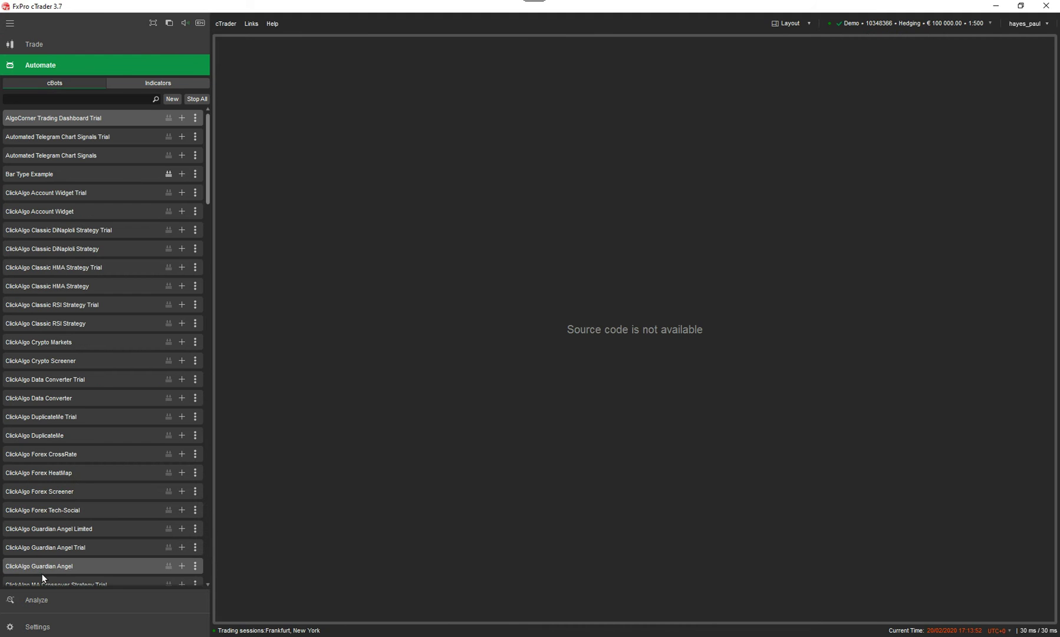
pyautogui.click(34, 44)
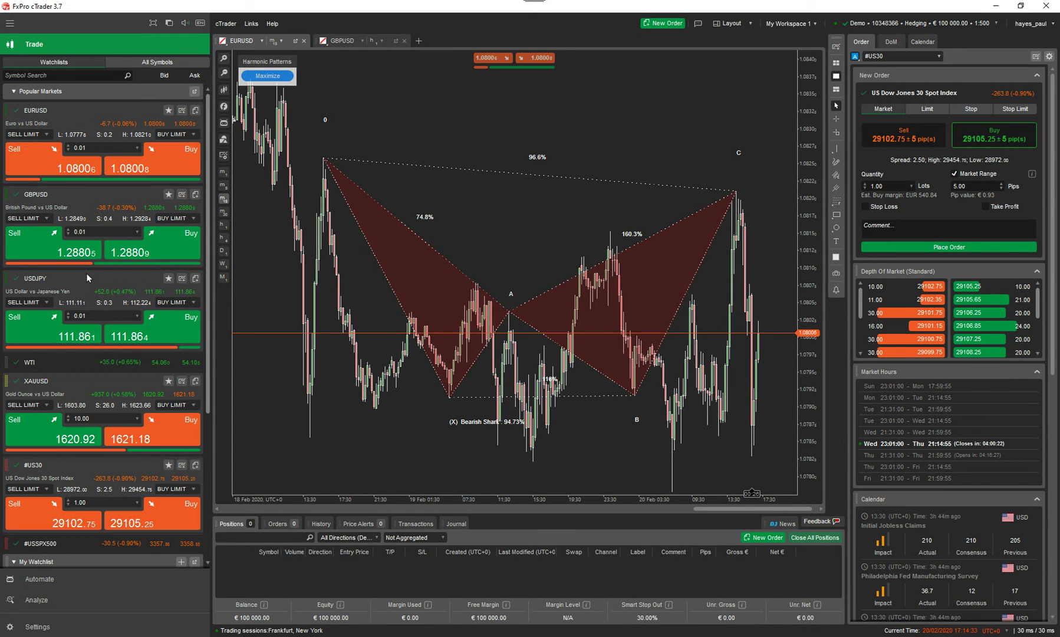
# - Buy 0.01 lot of EURUSD, browse the All Symbols list, and switch to the GBPUSD chart
pyautogui.click(172, 160)
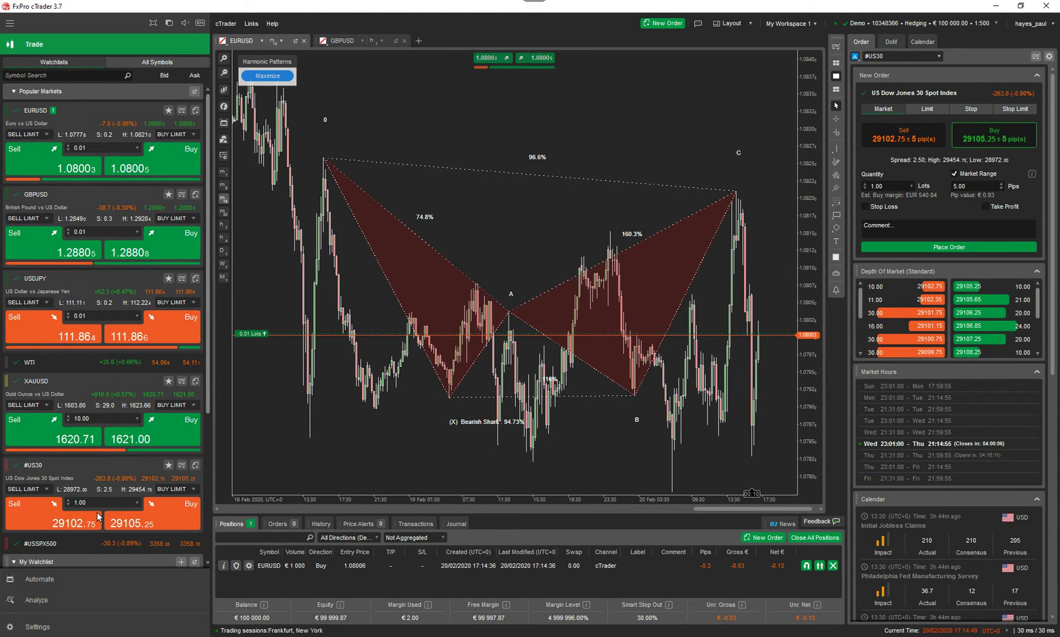
pyautogui.click(158, 61)
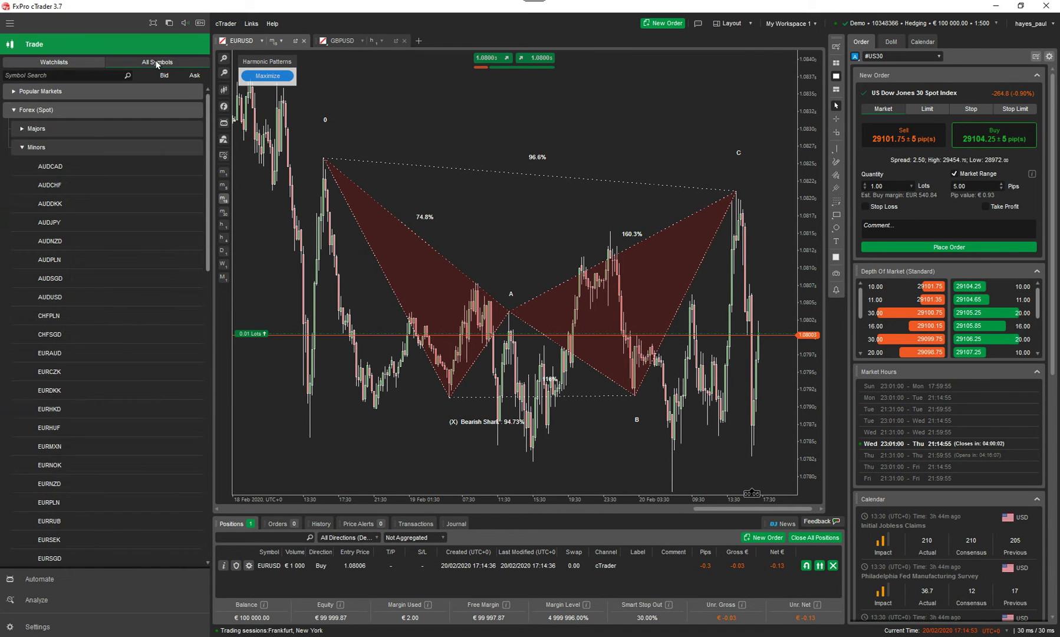
pyautogui.scroll(-7, 56, 460)
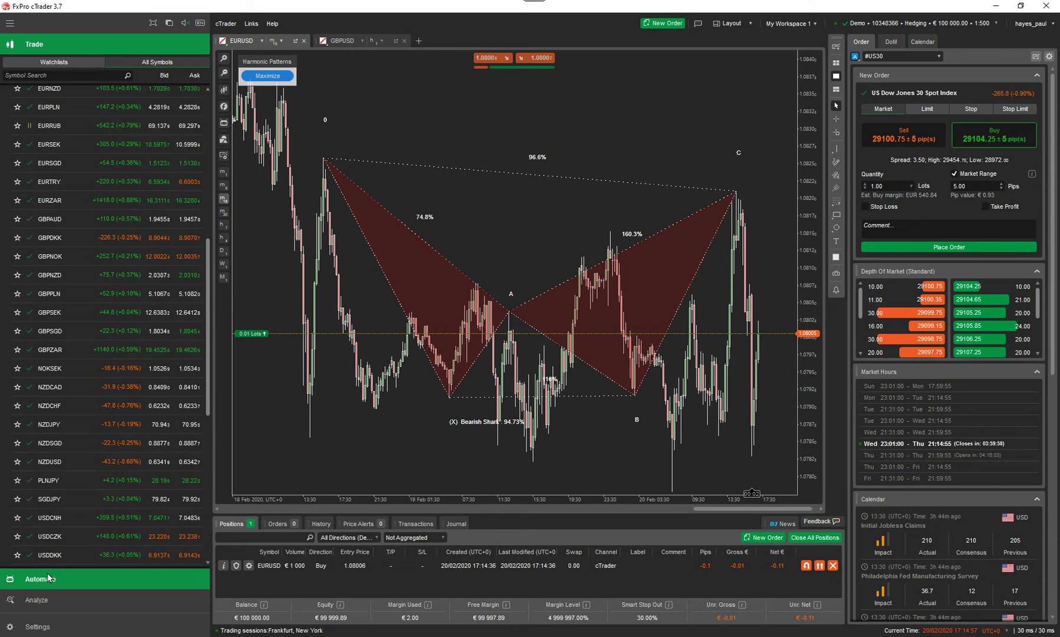
pyautogui.scroll(5, 104, 175)
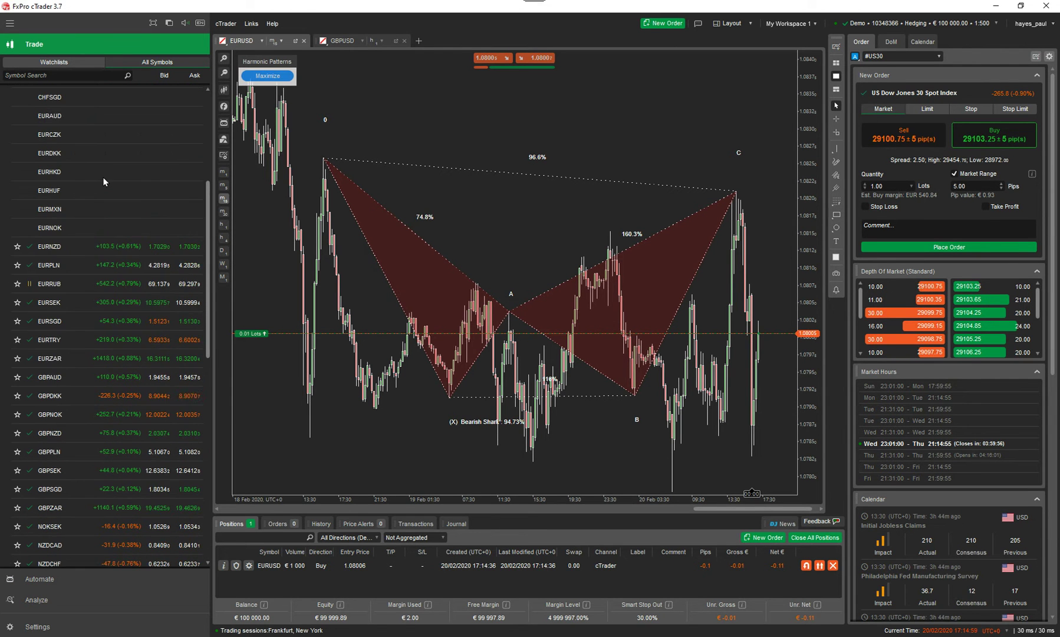
pyautogui.click(339, 42)
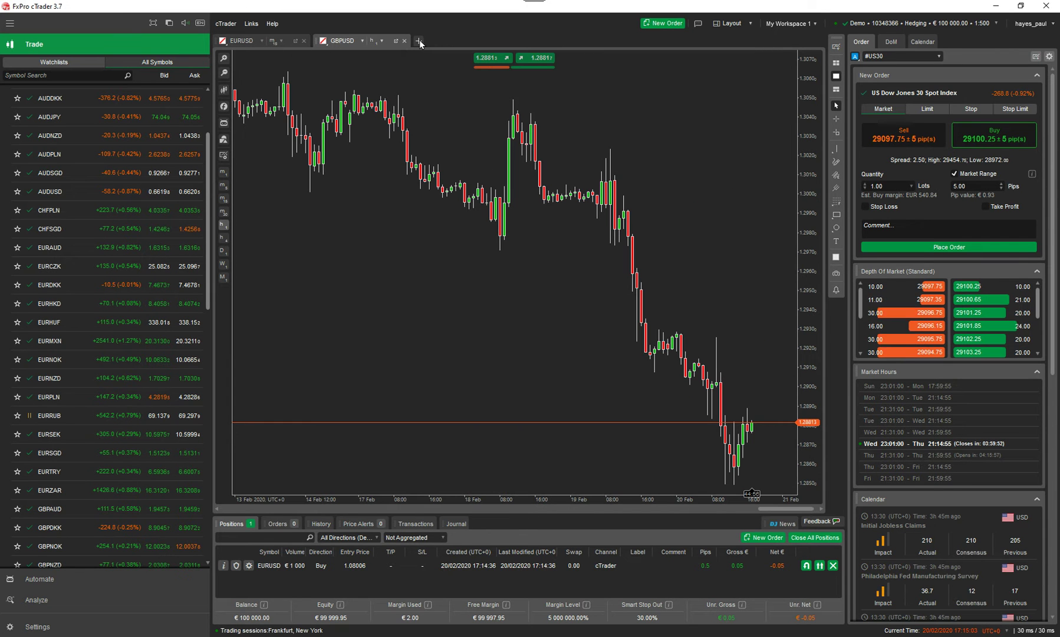
# - Open a new EURUSD chart, try 8-pip Renko bars, then set 15-minute candles
pyautogui.click(362, 41)
pyautogui.click(294, 152)
pyautogui.click(482, 41)
pyautogui.click(354, 158)
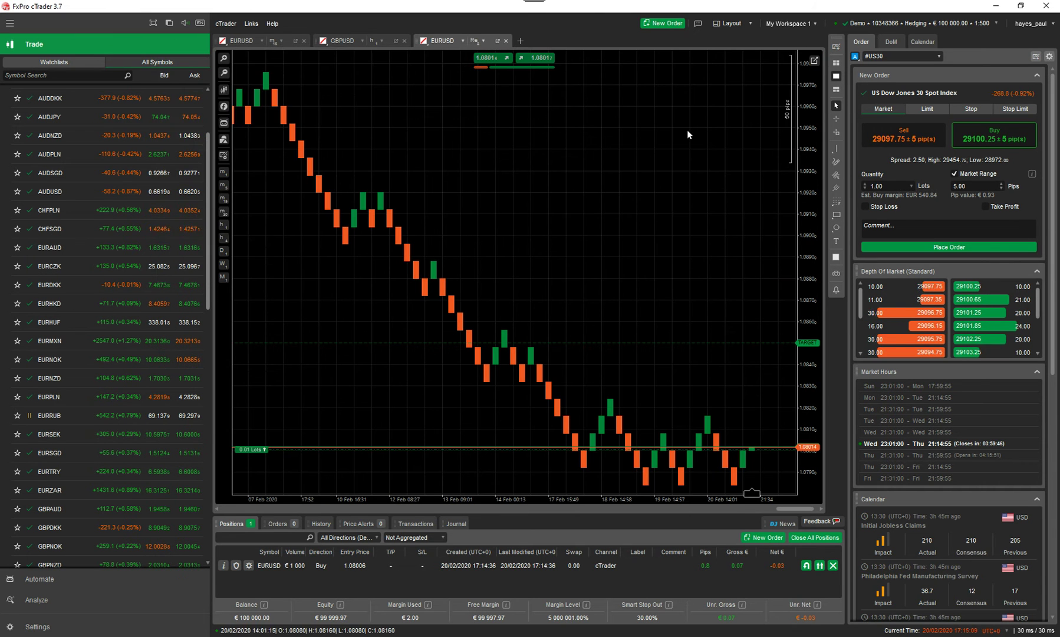
pyautogui.click(484, 41)
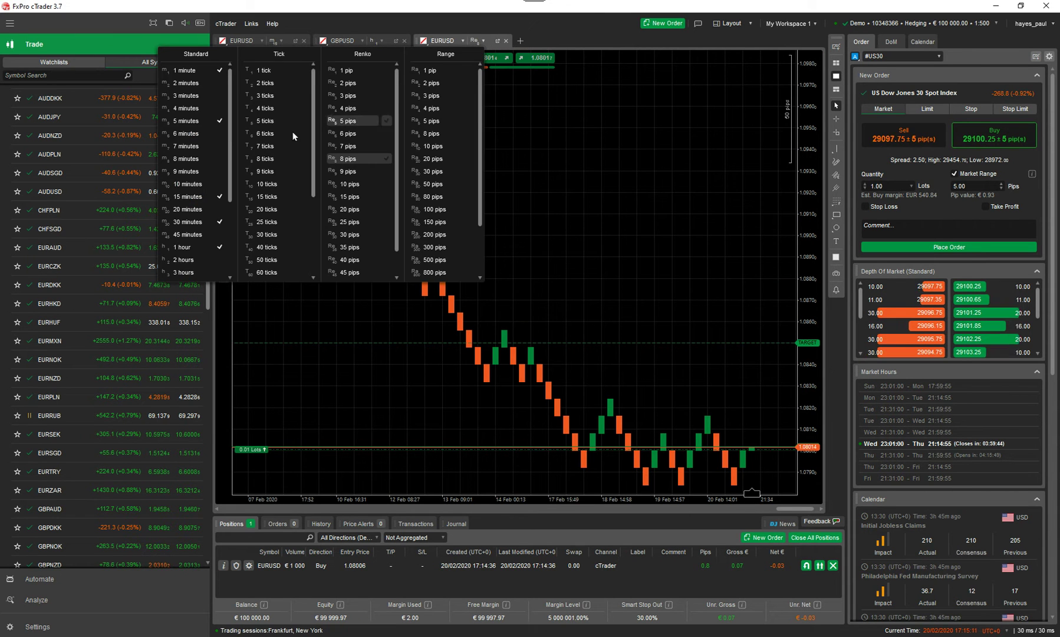
pyautogui.click(190, 197)
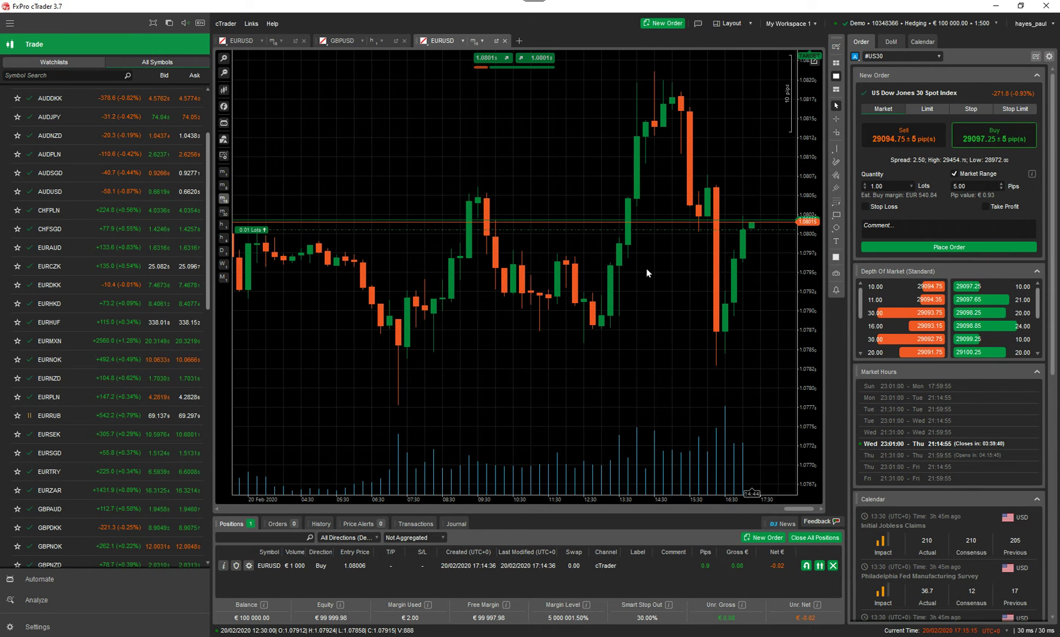
# - Apply the black chart template to the EURUSD chart
pyautogui.rightClick(434, 176)
pyautogui.moveTo(351, 352)
pyautogui.click(239, 366)
pyautogui.click(615, 220)
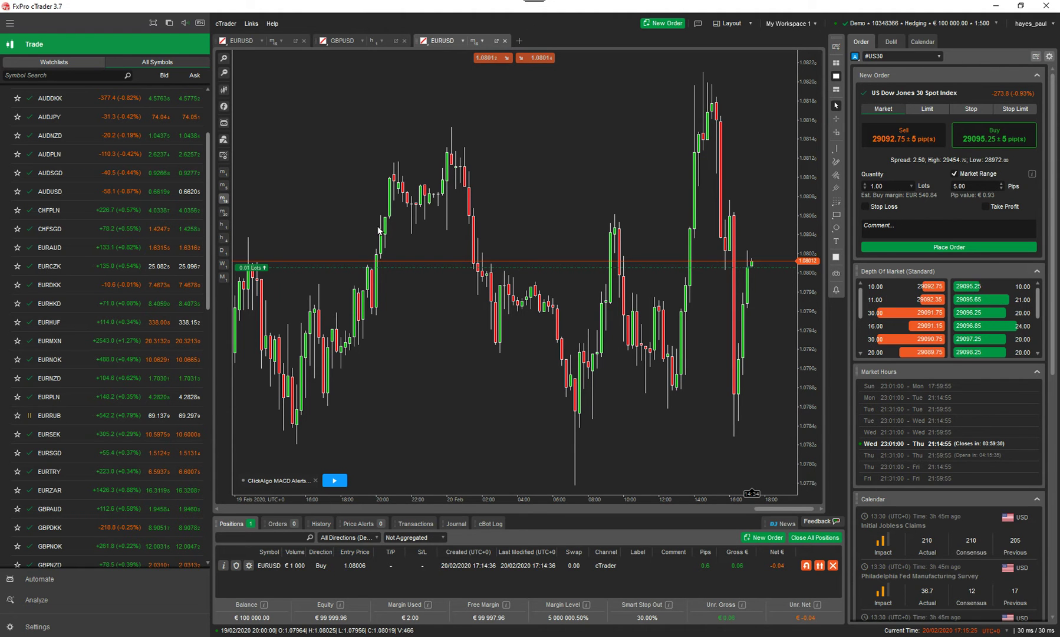
pyautogui.moveTo(538, 58)
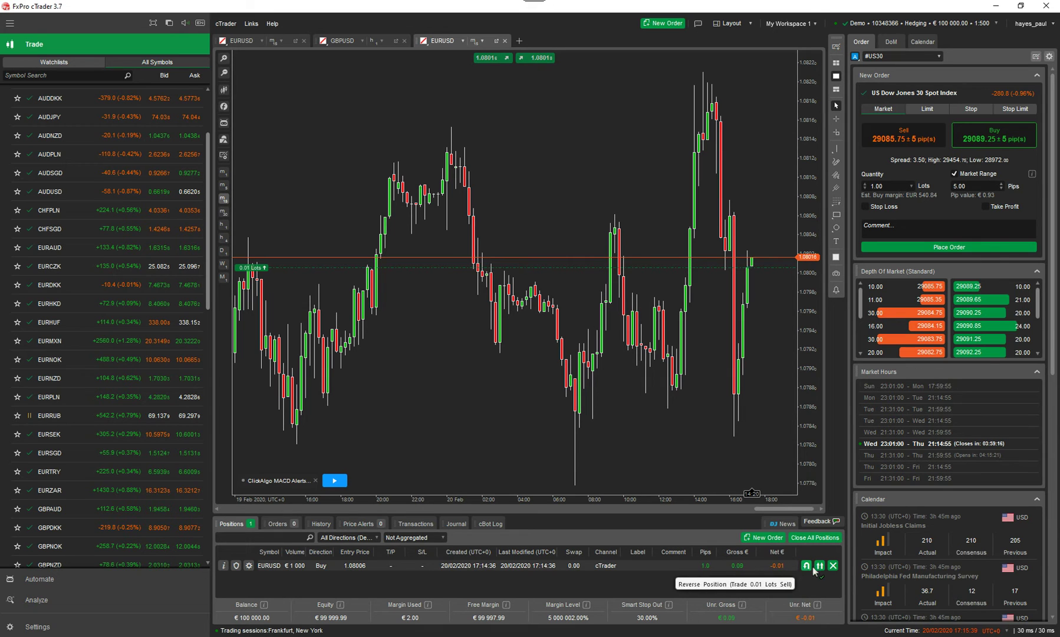
# - Review the Orders, History, Price Alerts, Transactions, Journal and cBot Log tabs, then show News
pyautogui.click(277, 524)
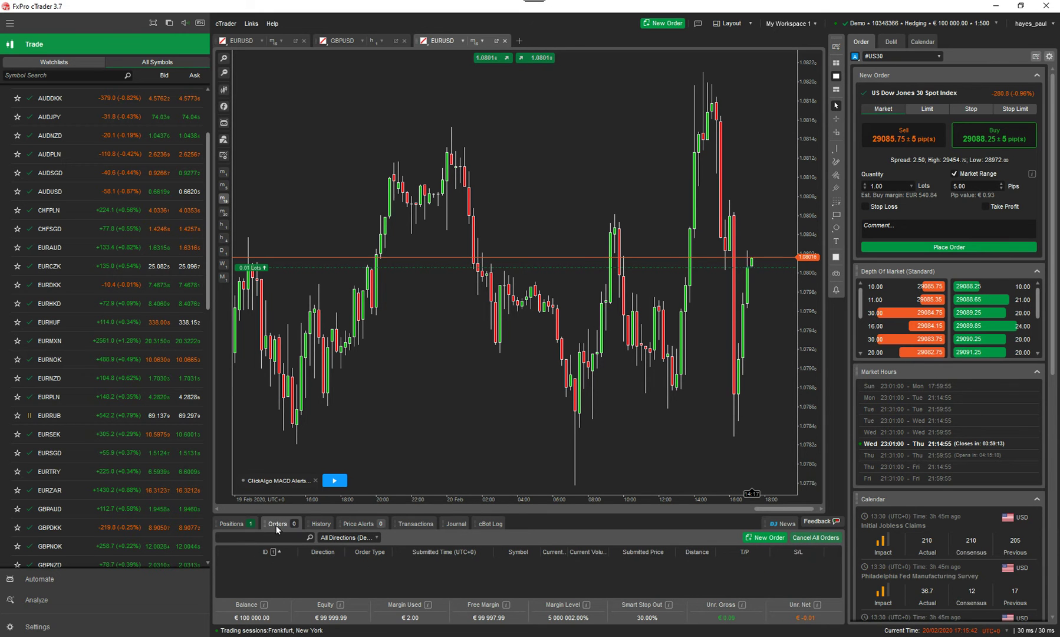
pyautogui.click(316, 524)
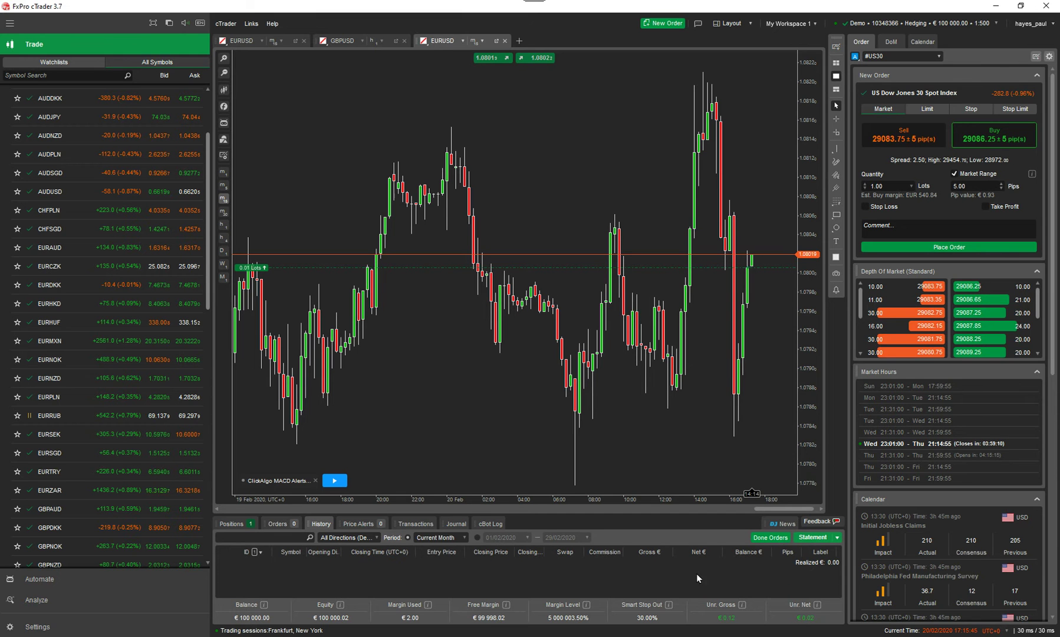
pyautogui.click(365, 523)
pyautogui.click(418, 524)
pyautogui.click(456, 524)
pyautogui.click(493, 524)
pyautogui.click(457, 524)
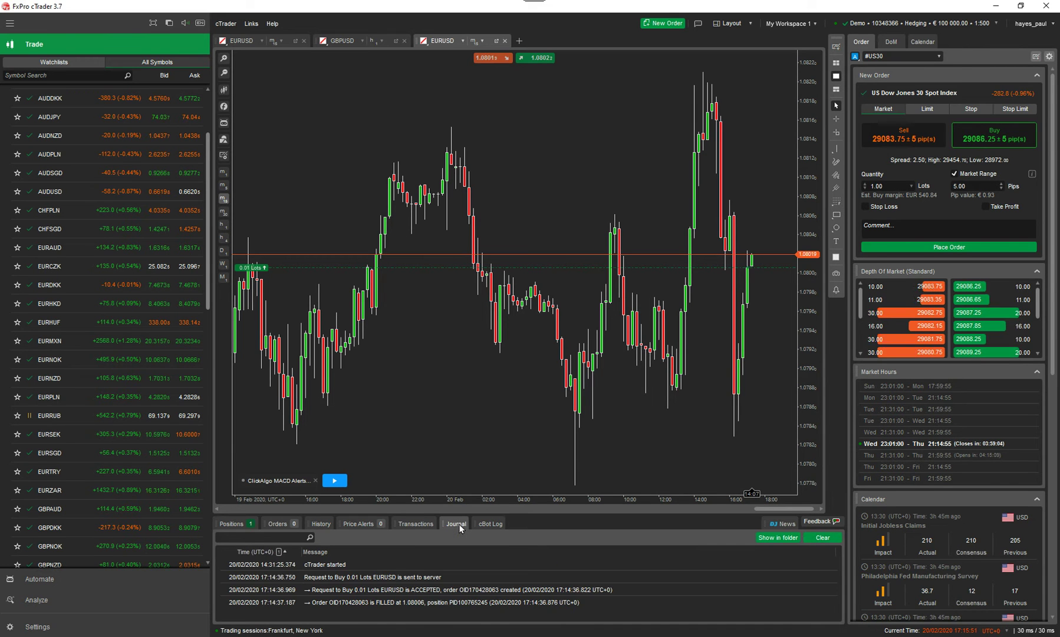
pyautogui.click(782, 522)
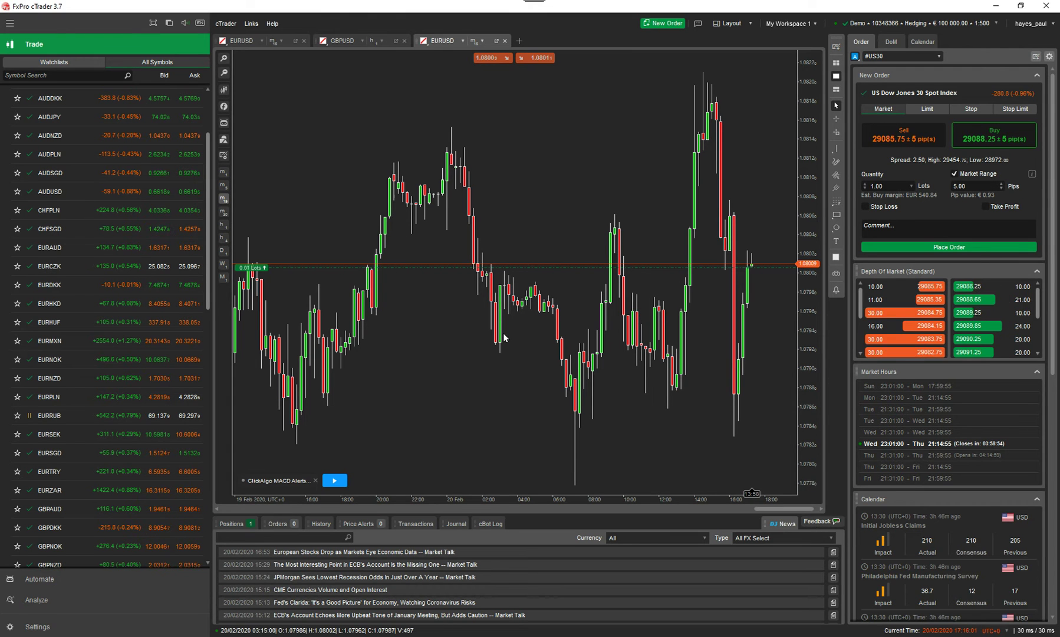
# - Add the Ichimoku Kinko Hyo indicator to the EURUSD chart with default settings
pyautogui.click(223, 106)
pyautogui.moveTo(181, 122)
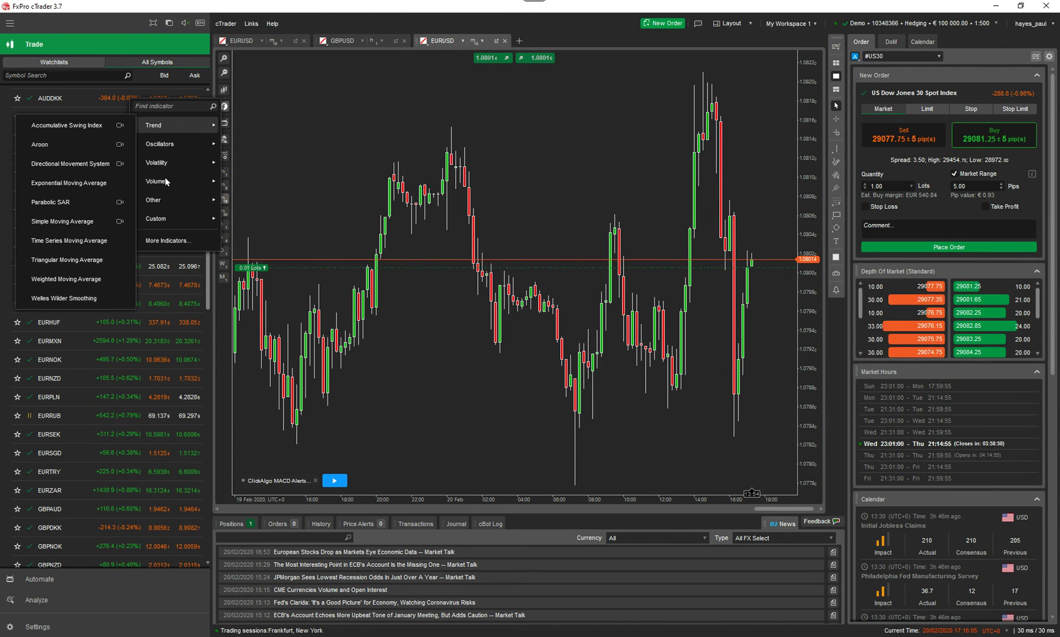
pyautogui.moveTo(174, 198)
pyautogui.click(78, 219)
pyautogui.click(224, 105)
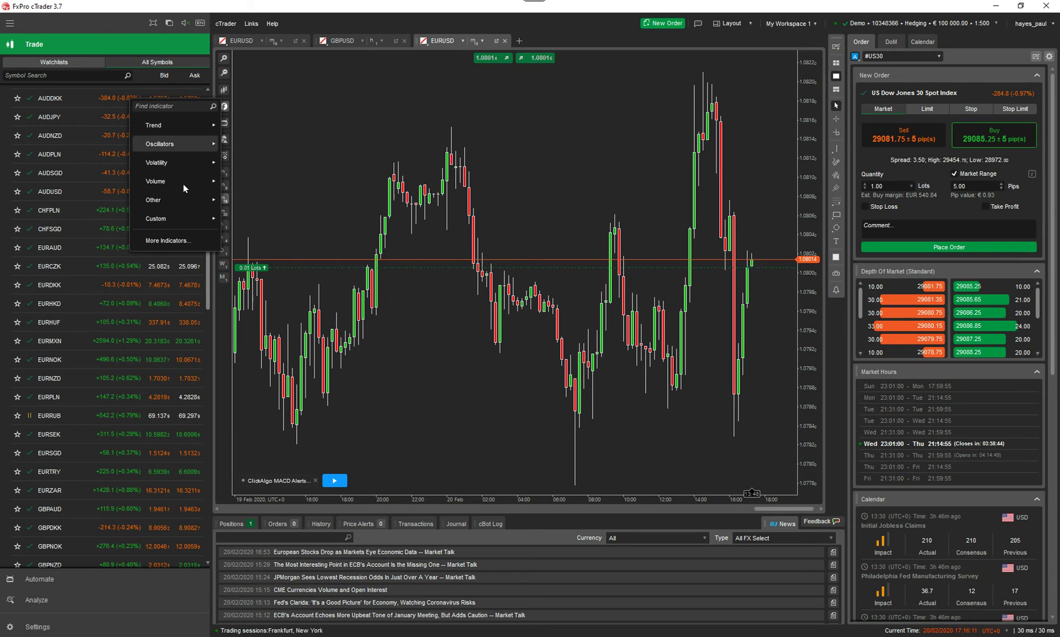
pyautogui.moveTo(175, 198)
pyautogui.click(71, 219)
pyautogui.click(606, 484)
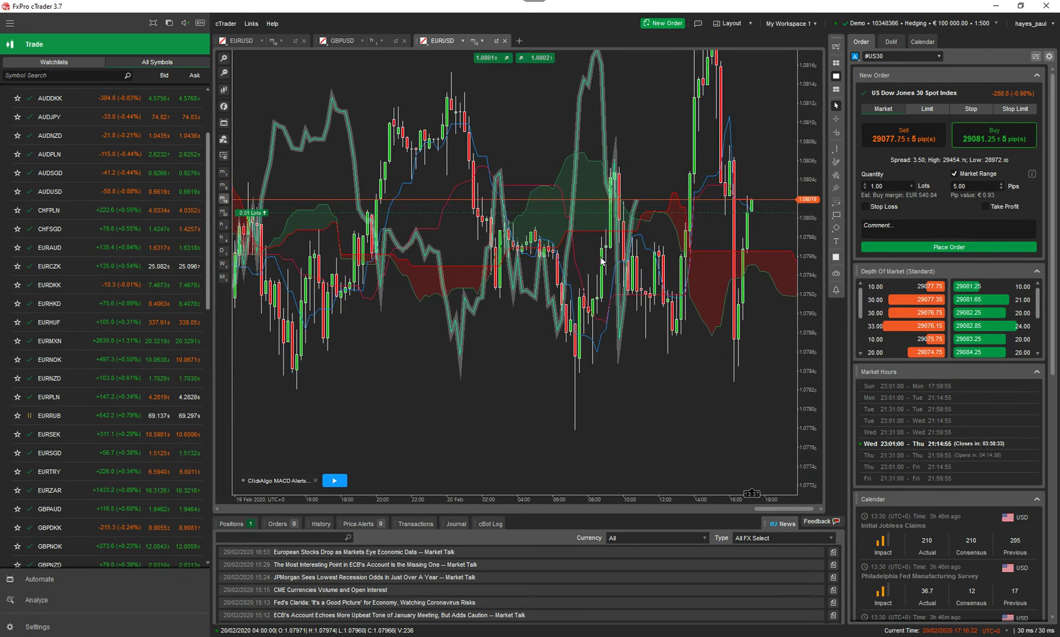
# - Remove the ClickAlgo MACD Alerts cBot and collapse the Depth Of Market section
pyautogui.click(316, 480)
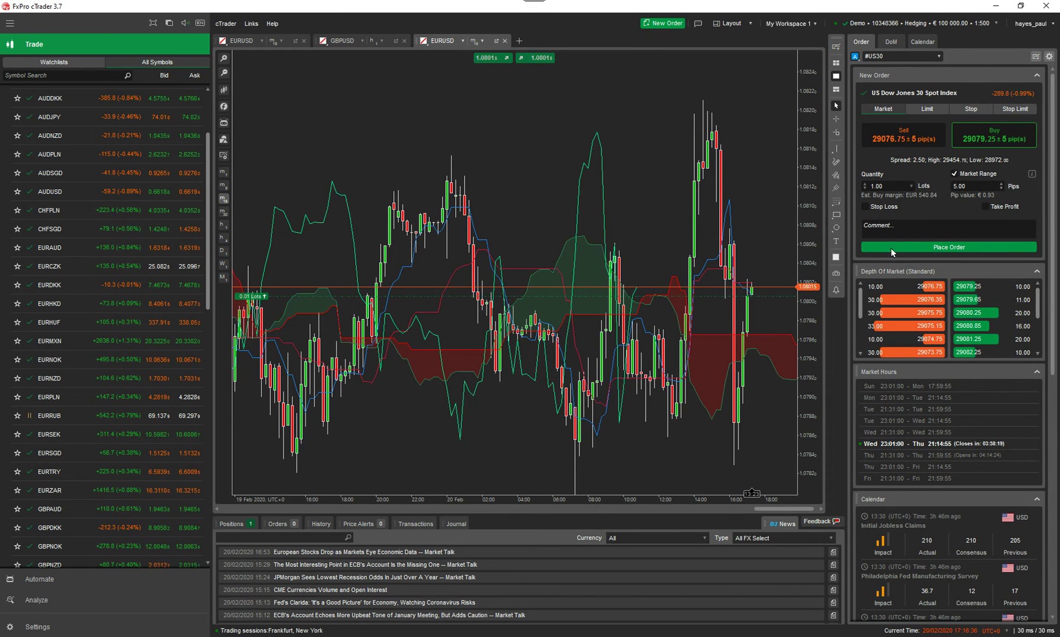
pyautogui.scroll(-4, 923, 376)
pyautogui.scroll(4, 931, 364)
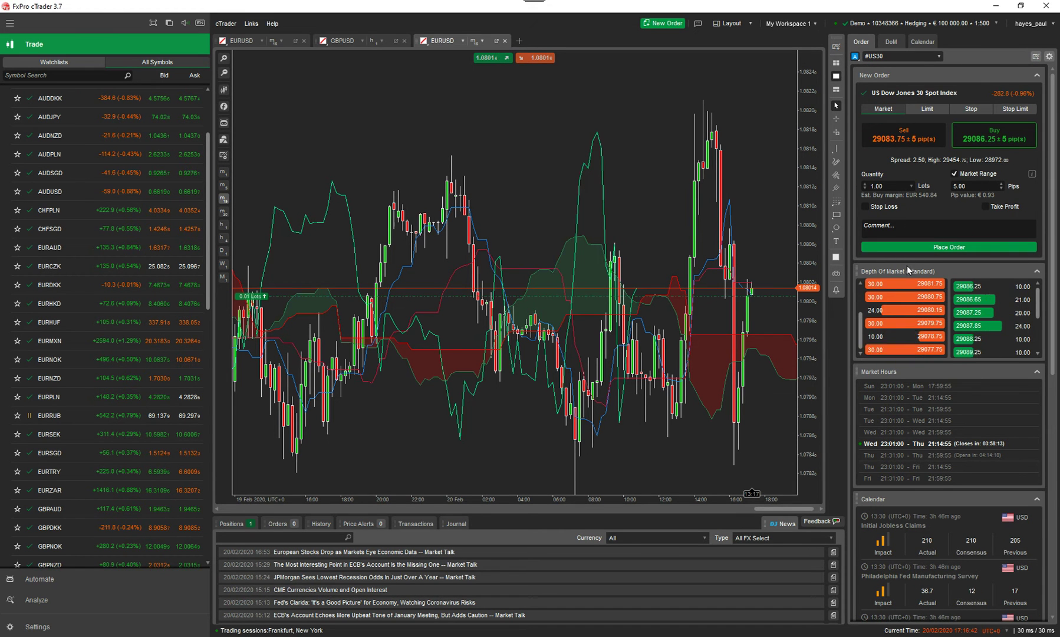
pyautogui.click(1037, 271)
# - Re-expand Depth Of Market, drag Market Hours above it, and scroll the right panel
pyautogui.click(1037, 271)
pyautogui.moveTo(937, 368); pyautogui.dragTo(934, 255)
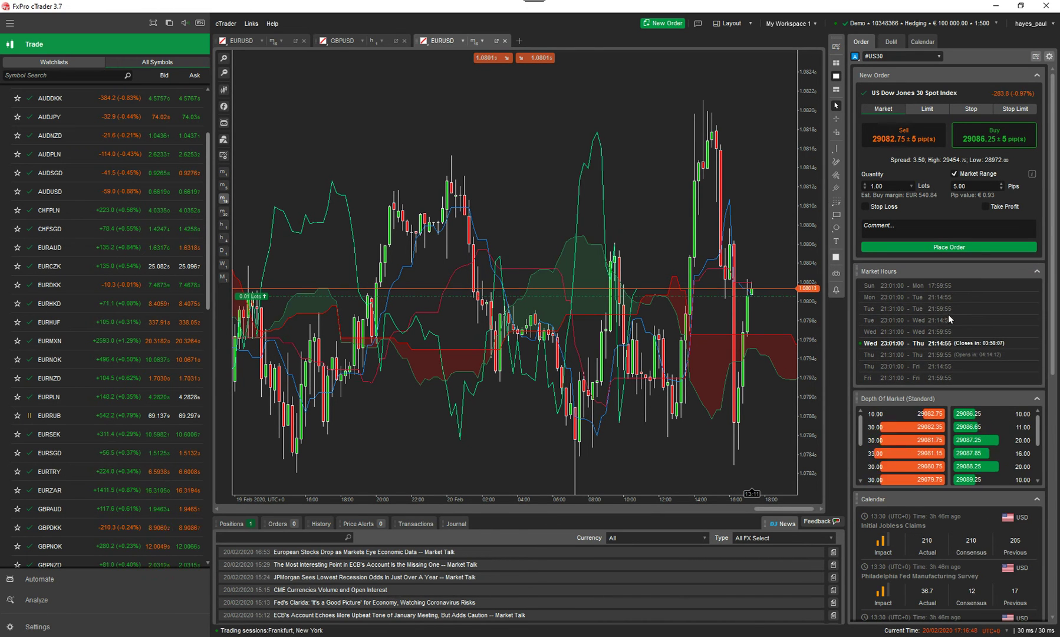
pyautogui.scroll(-2, 992, 323)
pyautogui.scroll(-2, 922, 345)
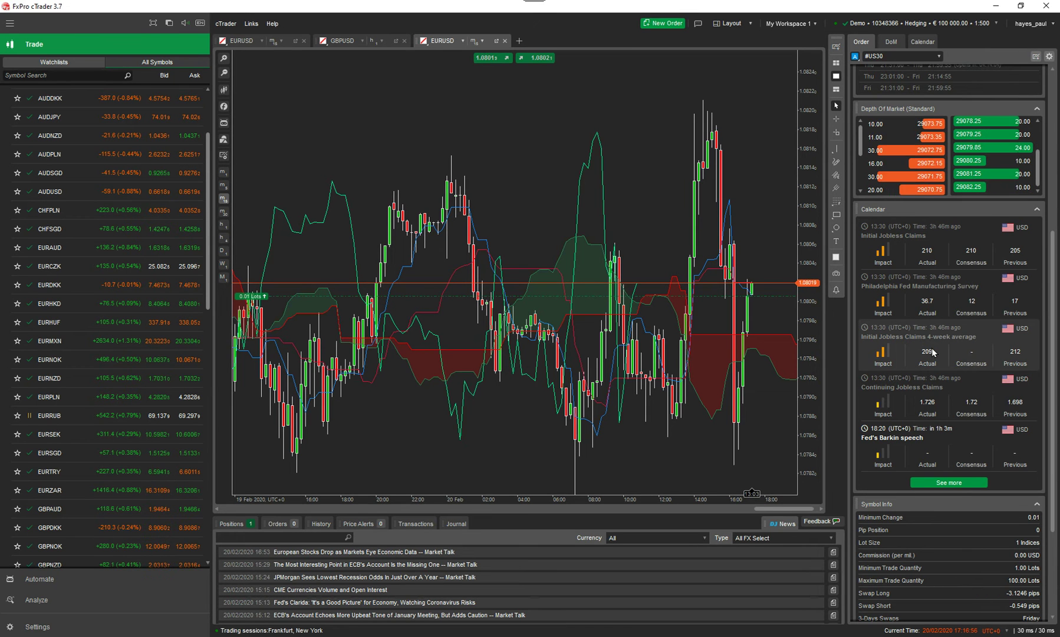
pyautogui.scroll(-2, 937, 383)
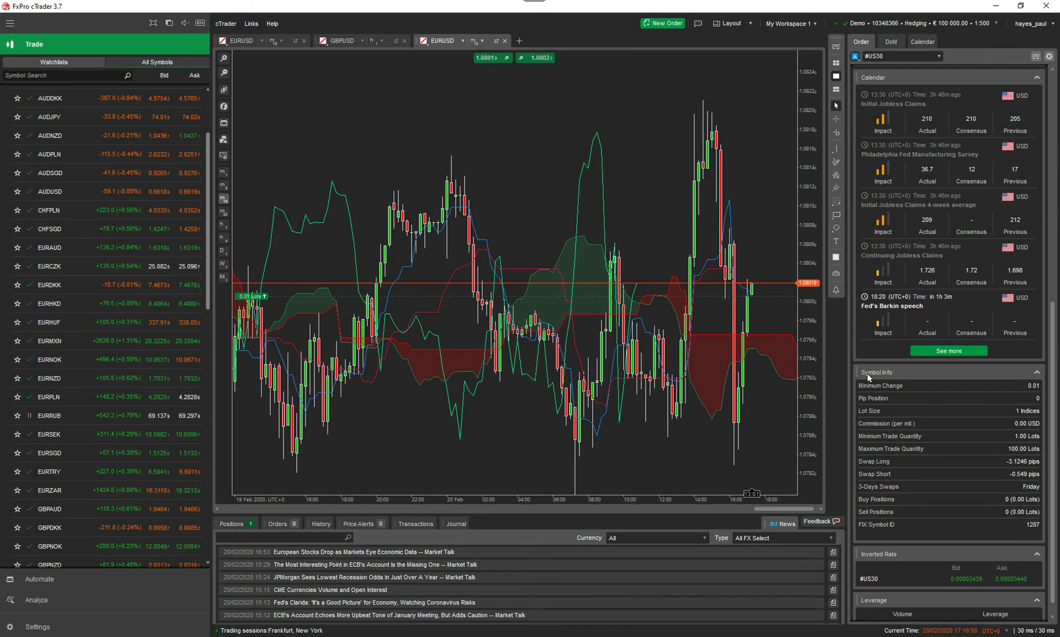
pyautogui.scroll(-1, 873, 524)
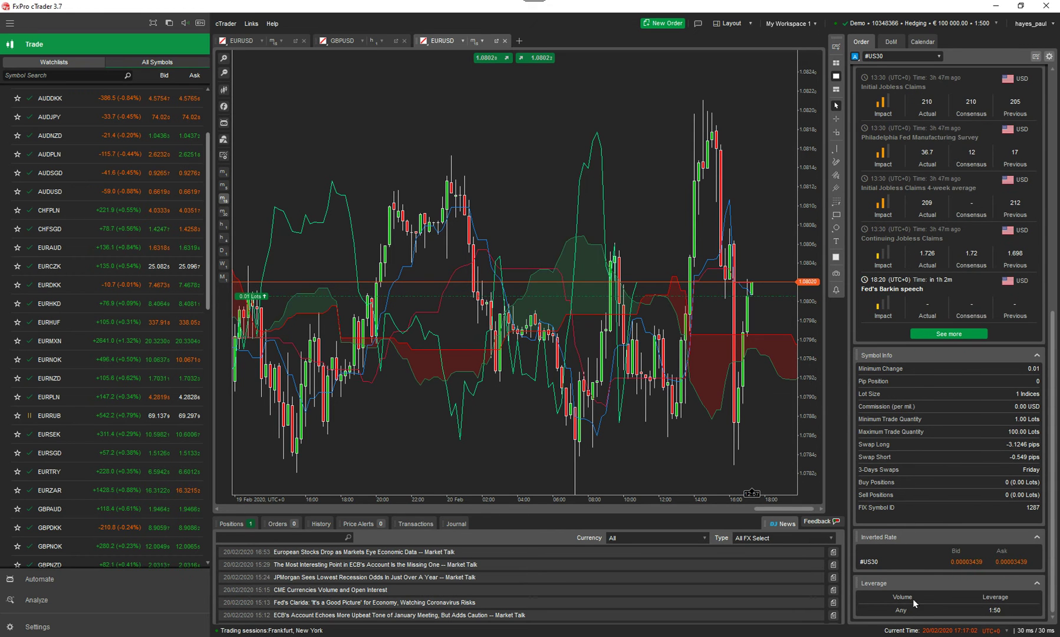
pyautogui.scroll(5, 957, 392)
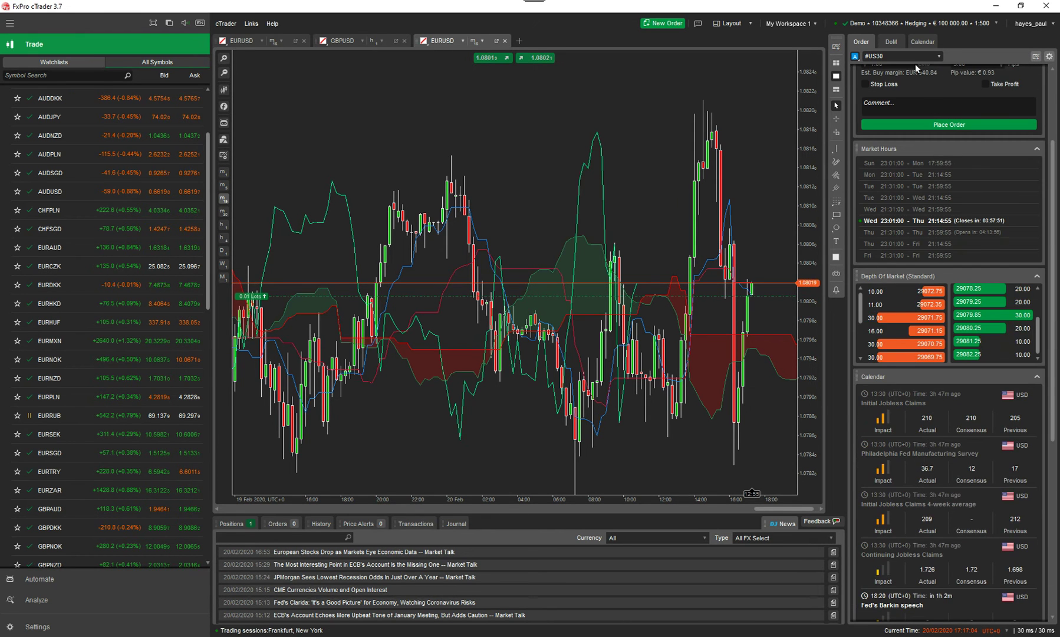
# - View the DoM ladder, switching between Standard, Price and VWAP modes
pyautogui.click(893, 42)
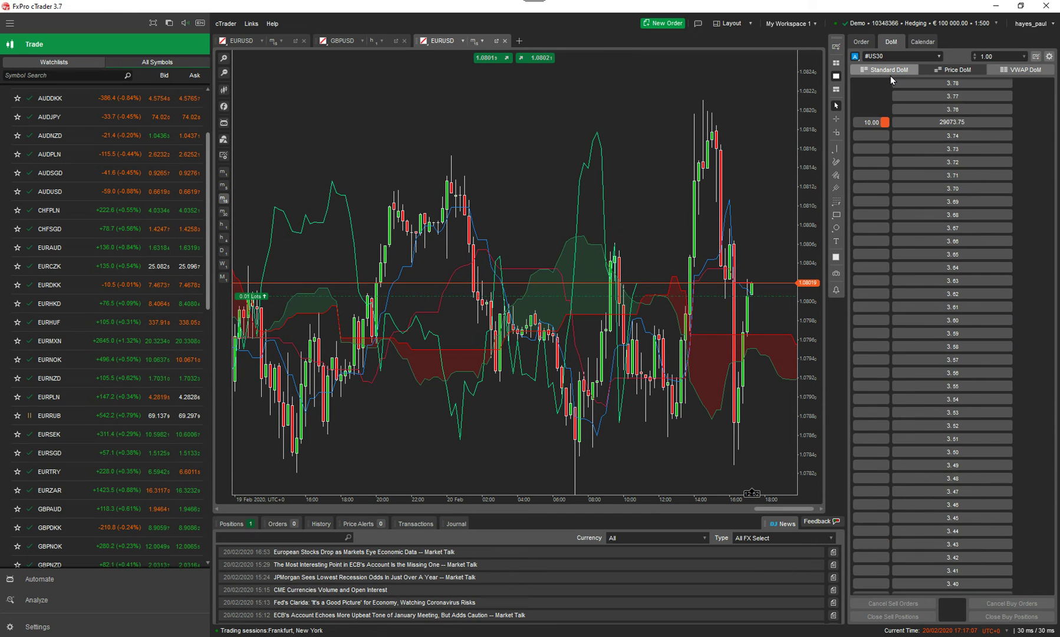
pyautogui.click(944, 70)
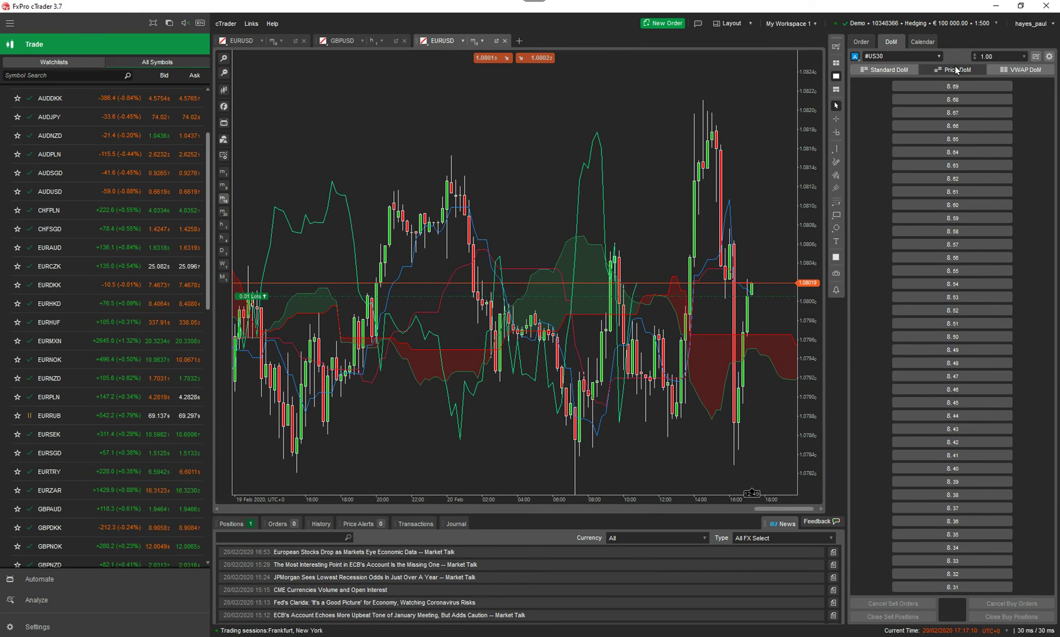
pyautogui.click(879, 70)
pyautogui.click(956, 70)
pyautogui.click(1001, 71)
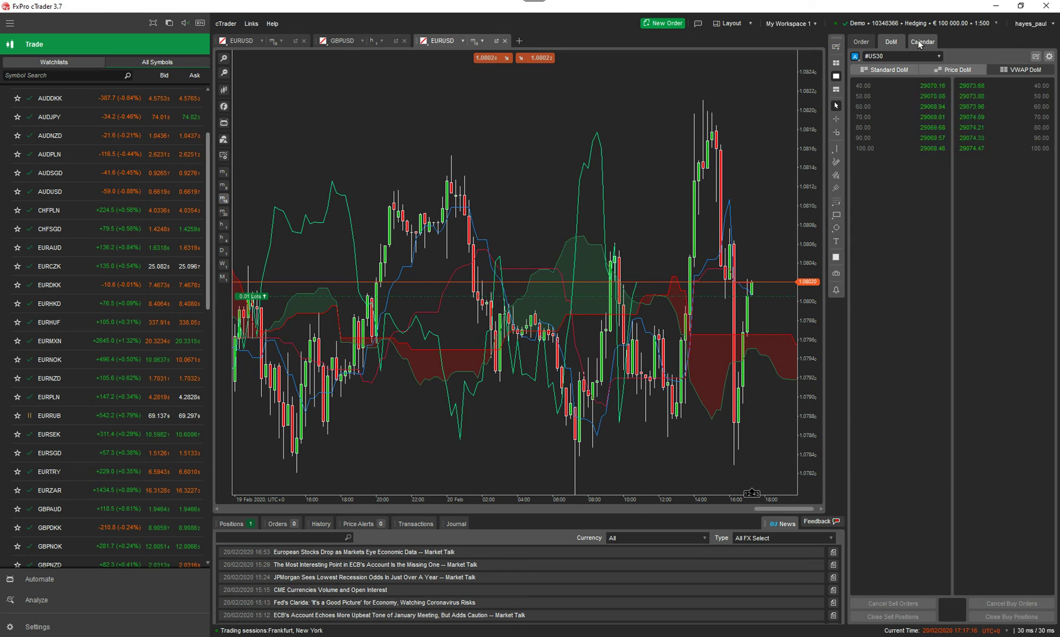
# - Set the economic calendar to Today's events for EURUSD
pyautogui.click(918, 43)
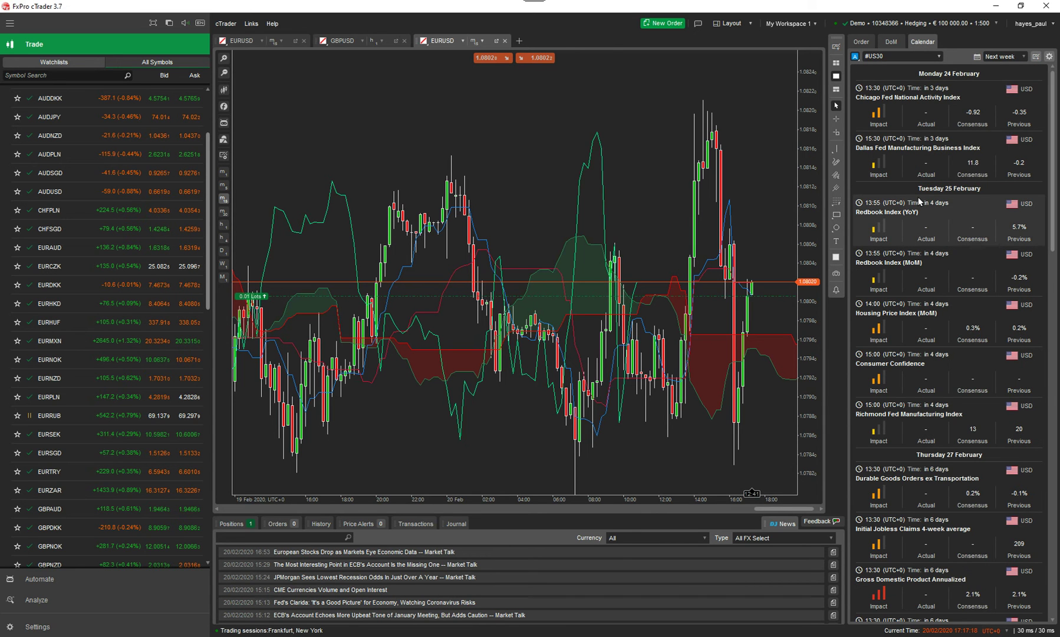
pyautogui.click(1015, 56)
pyautogui.click(1000, 70)
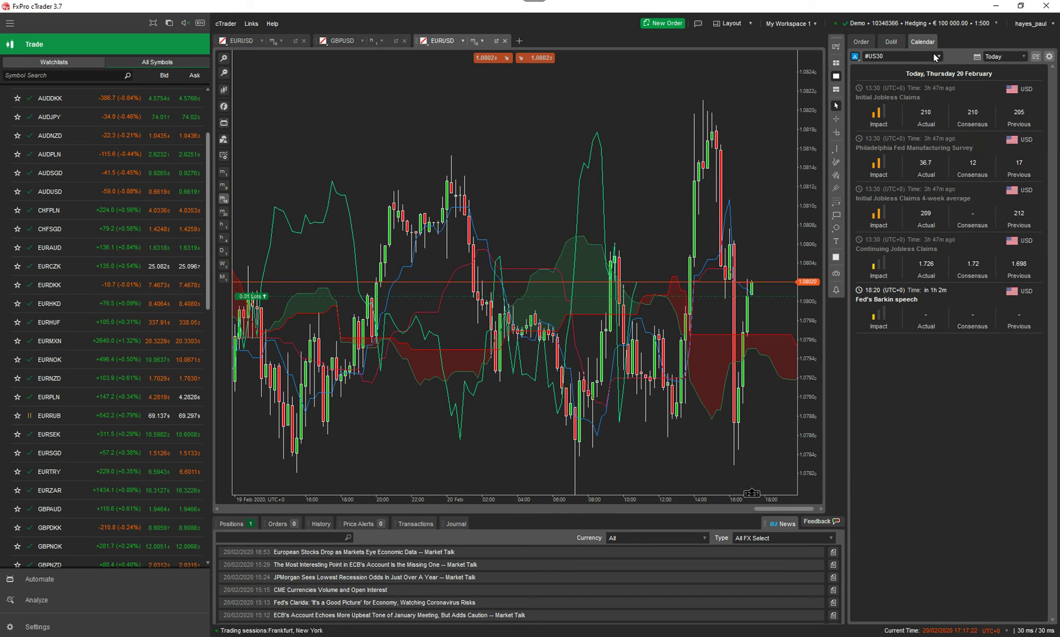
pyautogui.click(937, 57)
pyautogui.click(842, 165)
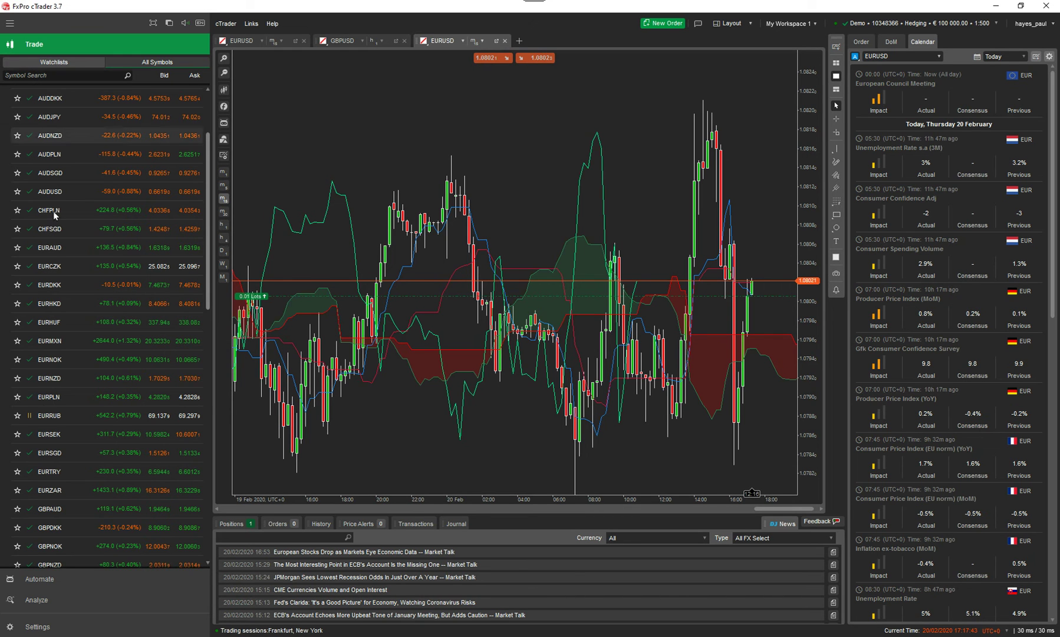
# - In Automate, add a ClickAlgo Smart Grid cBot instance on GBPUSD
pyautogui.click(47, 578)
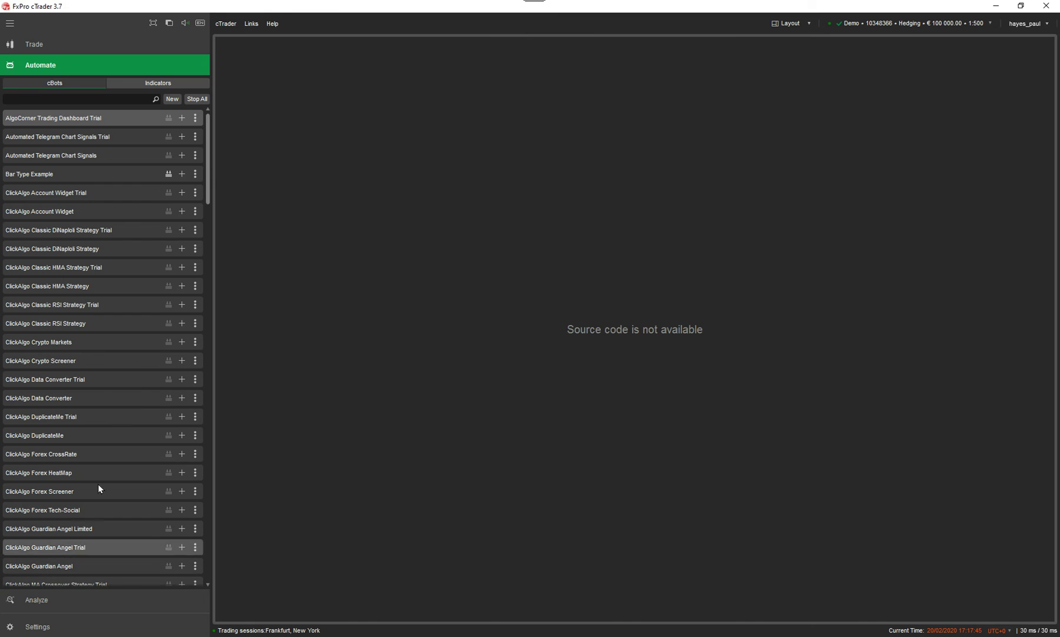
pyautogui.scroll(-3, 111, 377)
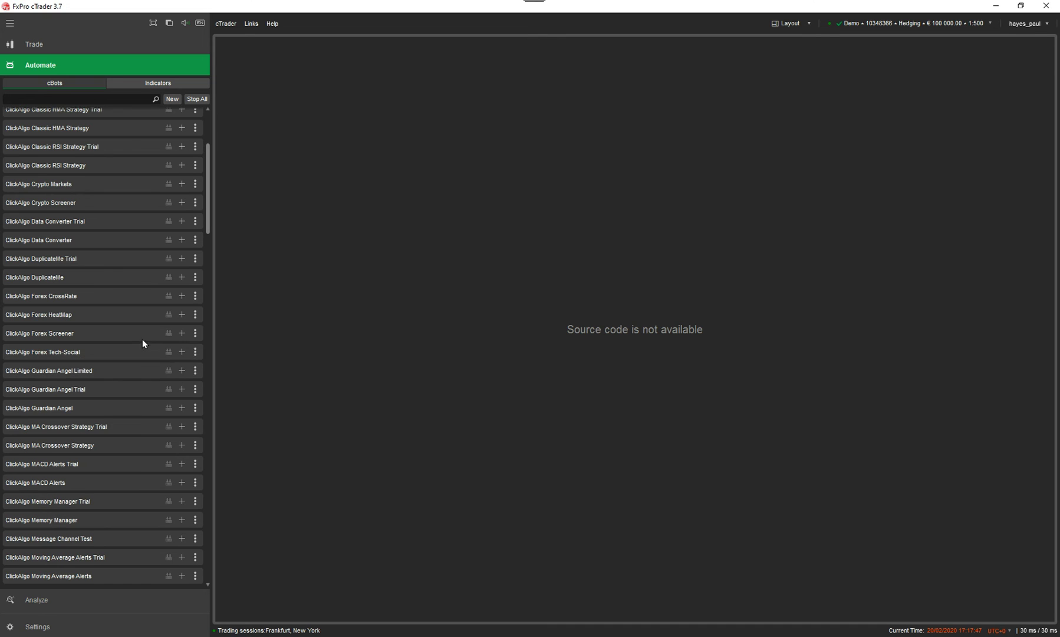
pyautogui.scroll(-12, 165, 439)
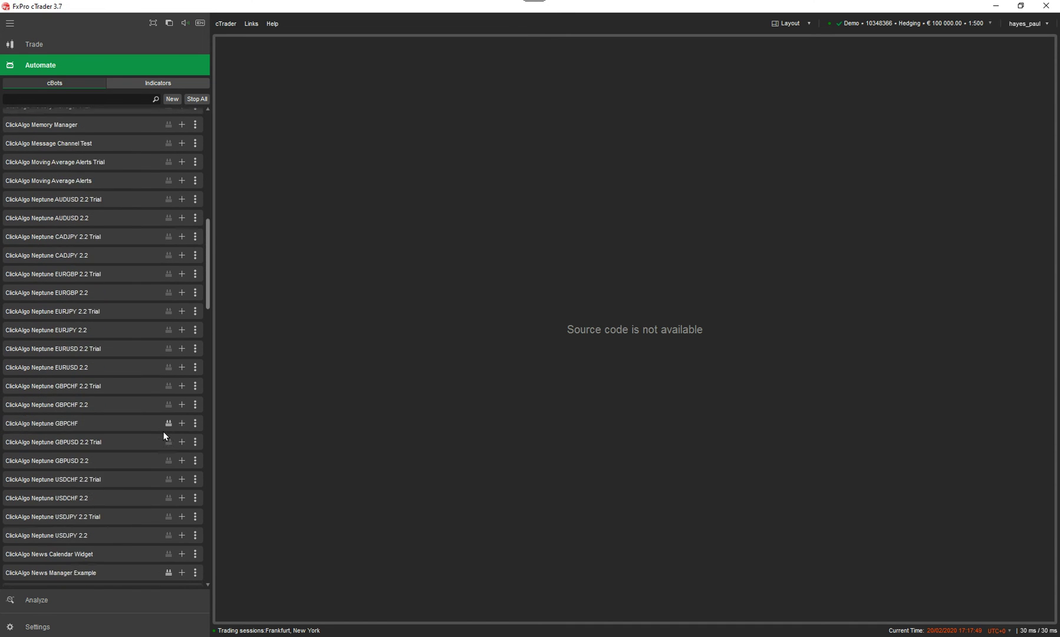
pyautogui.scroll(-6, 163, 429)
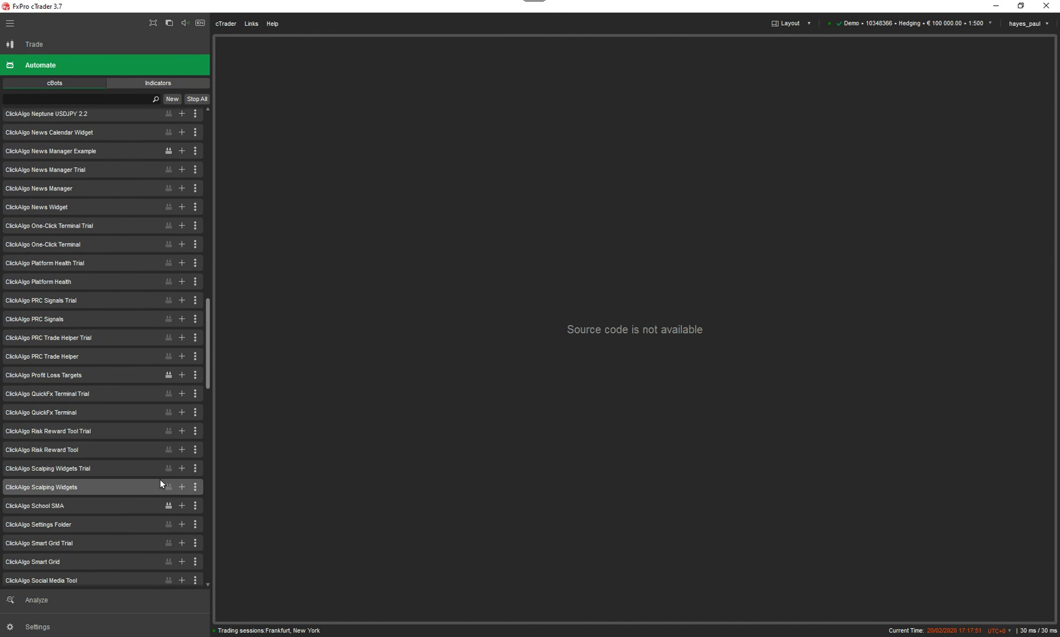
pyautogui.scroll(-2, 171, 464)
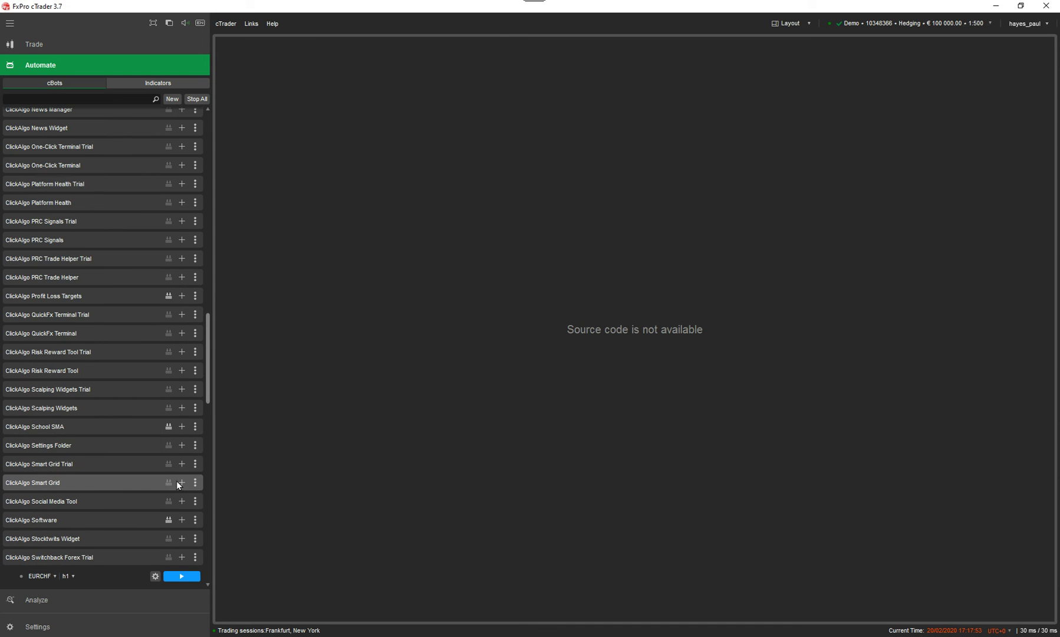
pyautogui.click(181, 482)
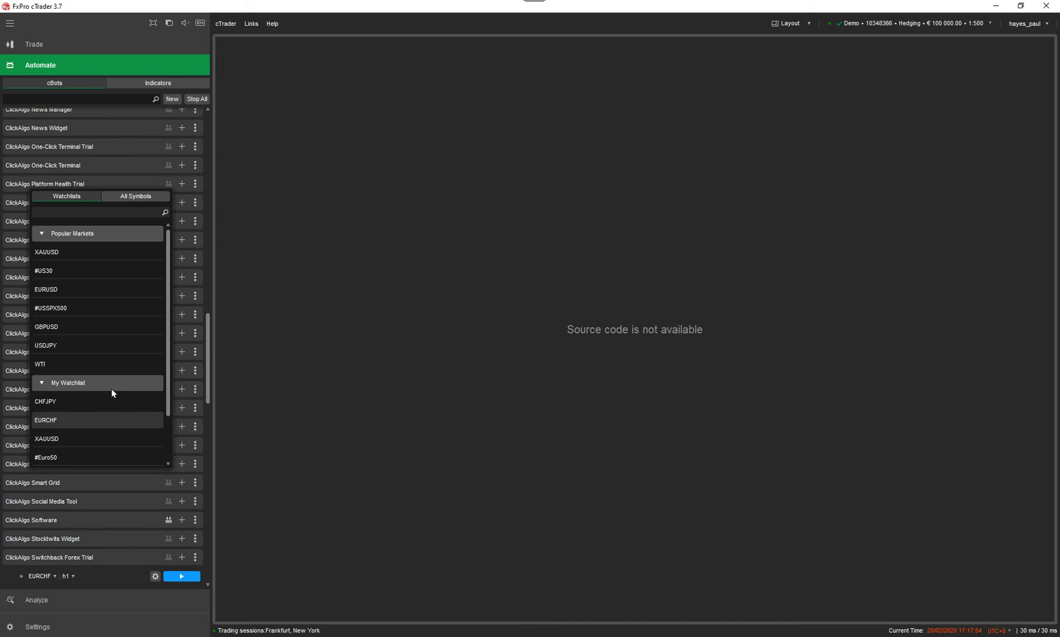
pyautogui.click(54, 328)
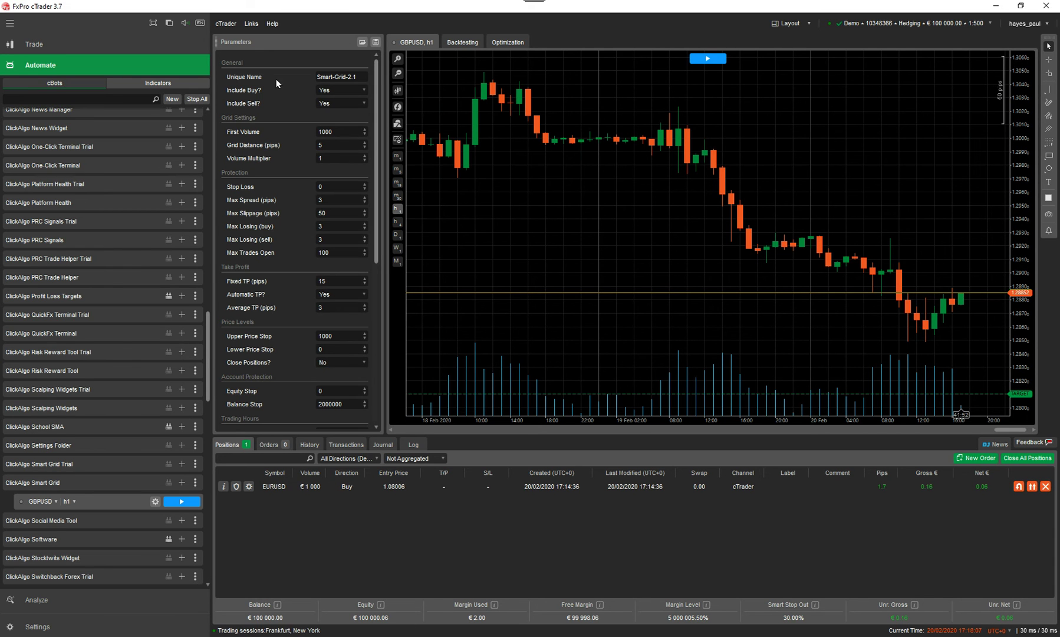
# - Dock the Smart Grid parameters on the right, enlarge the chart, and show Backtesting for 19/01/2020–19/02/2020
pyautogui.moveTo(255, 44); pyautogui.dragTo(925, 71)
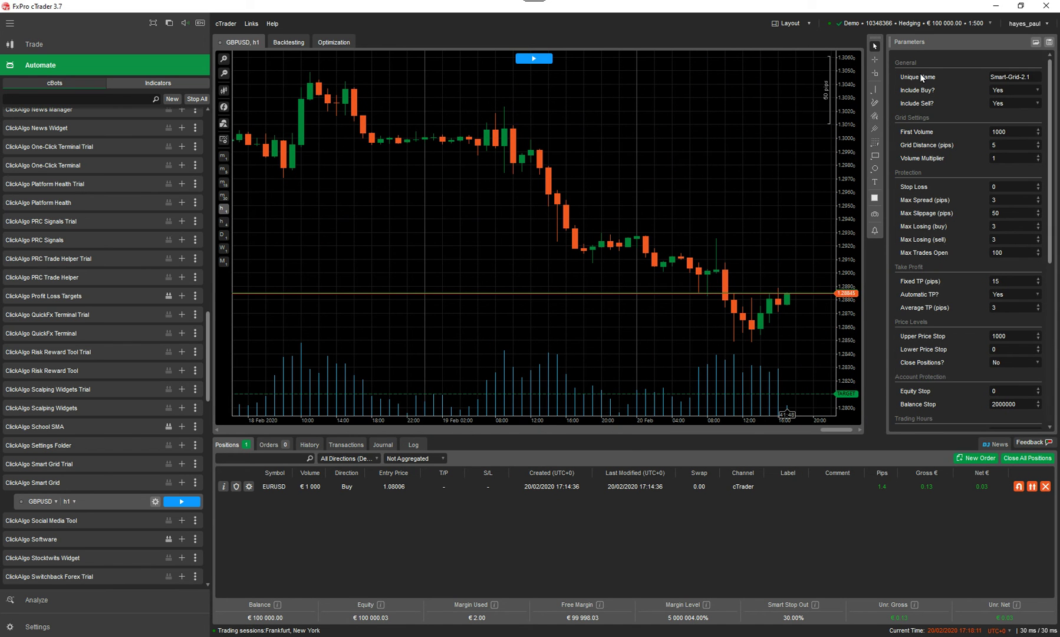
pyautogui.moveTo(655, 434); pyautogui.dragTo(652, 509)
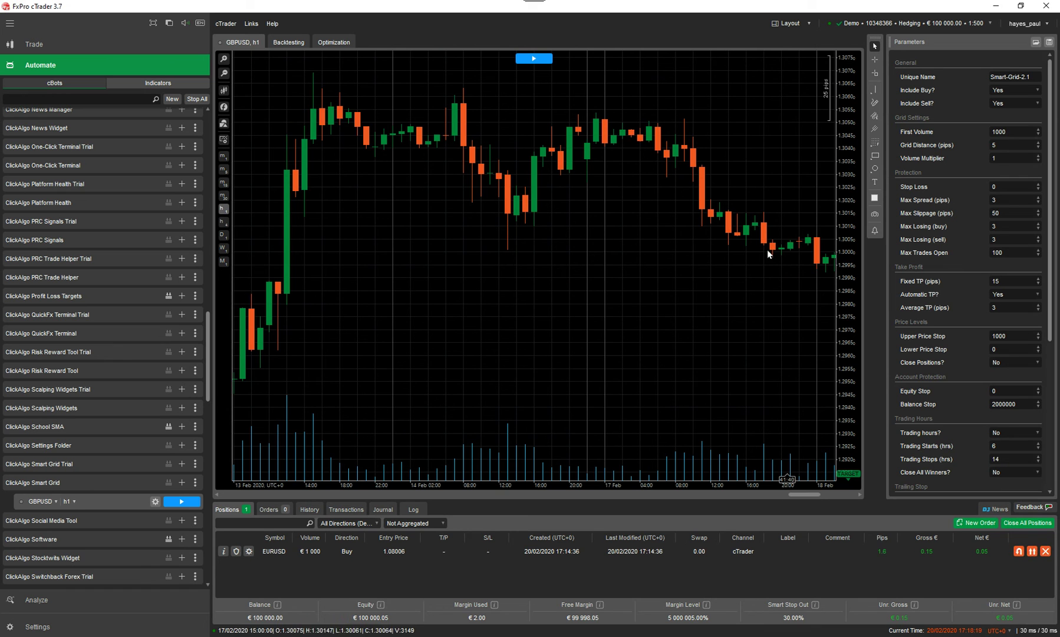
pyautogui.moveTo(1054, 152); pyautogui.dragTo(1053, 298)
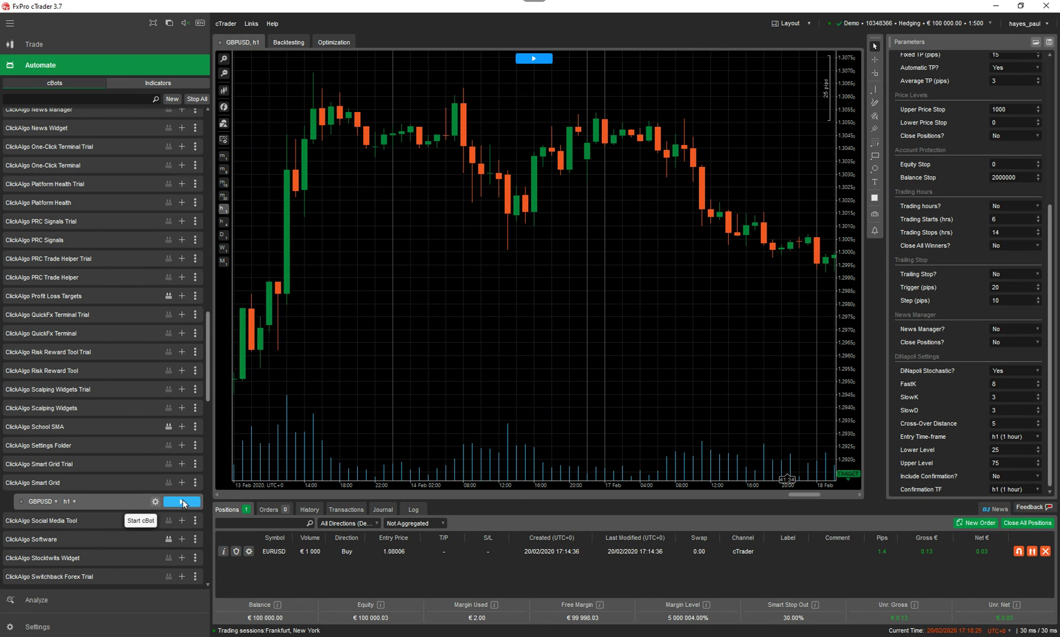
pyautogui.click(287, 39)
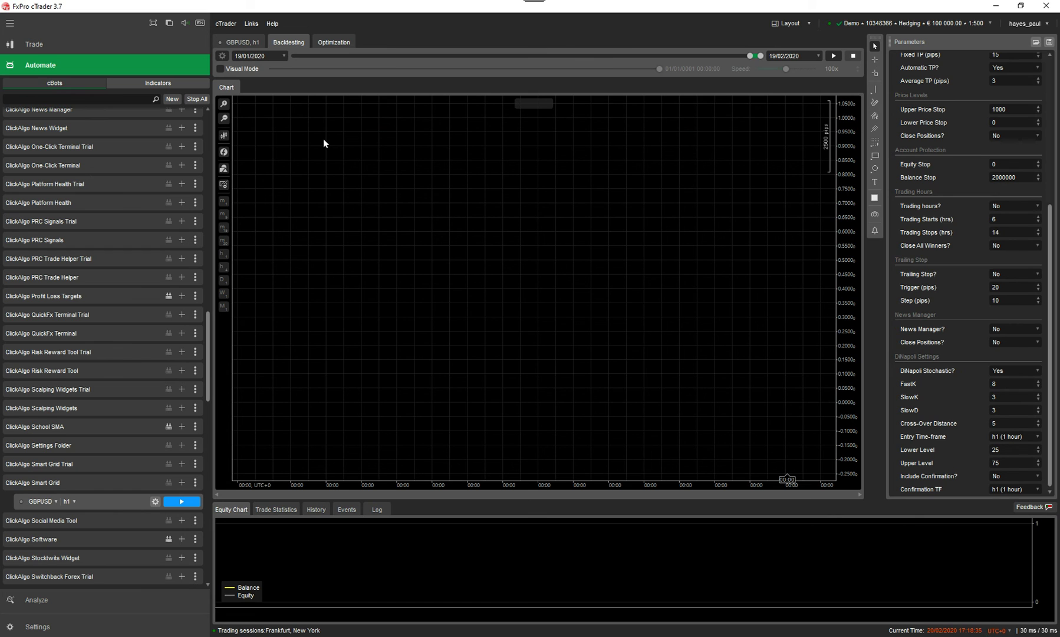
# - Show the Smart Grid Optimization tab and its GA optimization method options
pyautogui.click(334, 41)
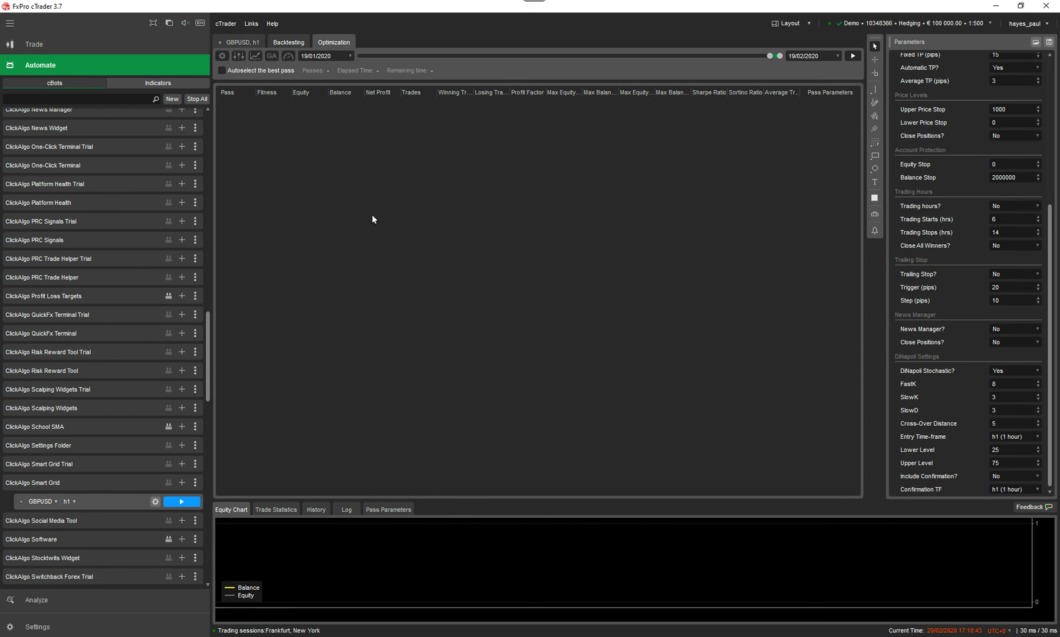
pyautogui.click(270, 56)
# - Review the Analyze account summary, then view the Settings email alerts, General and Startup pages
pyautogui.click(40, 605)
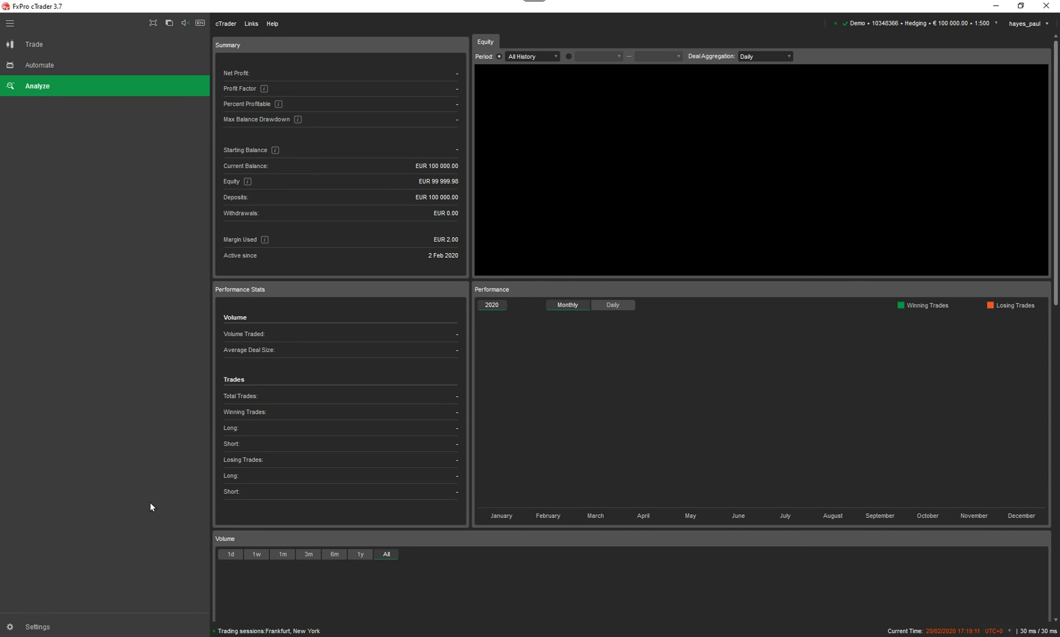
pyautogui.click(36, 626)
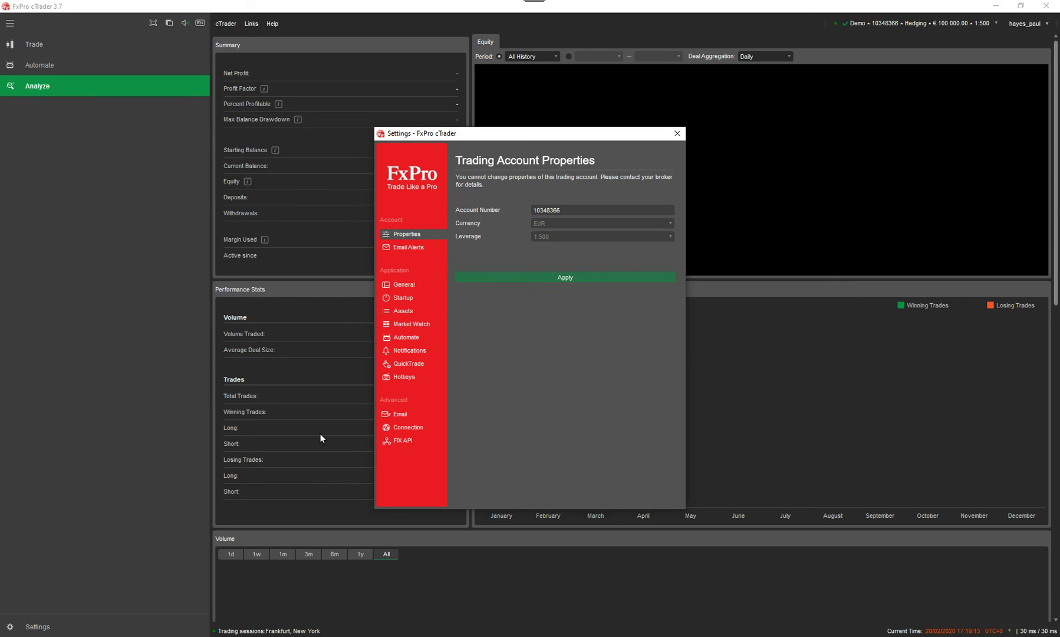
pyautogui.click(417, 247)
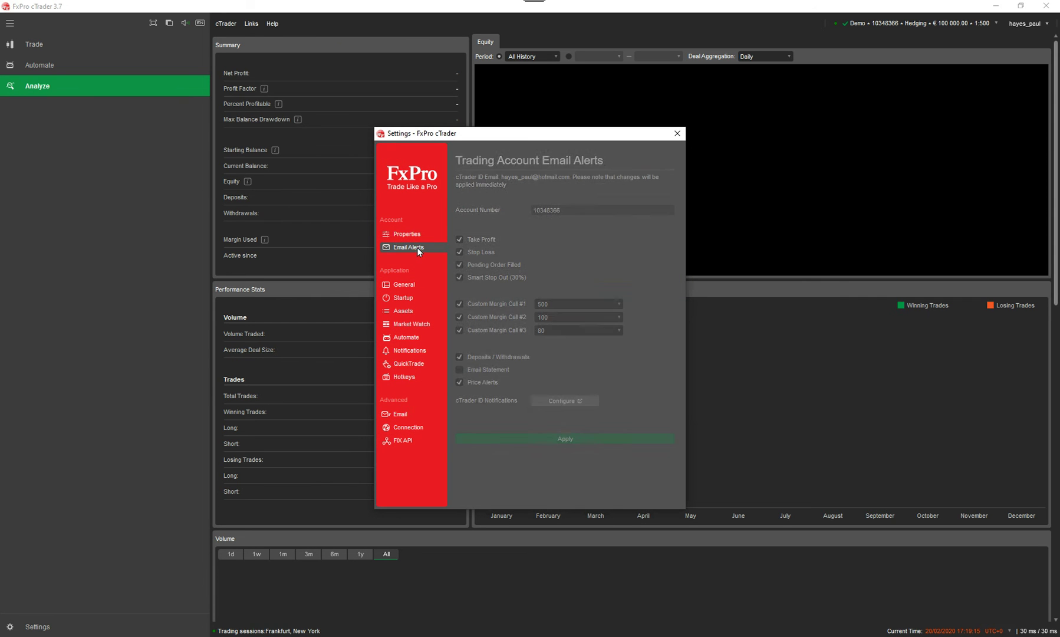
pyautogui.click(404, 287)
pyautogui.click(406, 297)
# - View the Assets, Market Watch, Automate, Notifications, QuickTrade and Hotkeys pages, then return to Trade
pyautogui.click(407, 311)
pyautogui.click(410, 323)
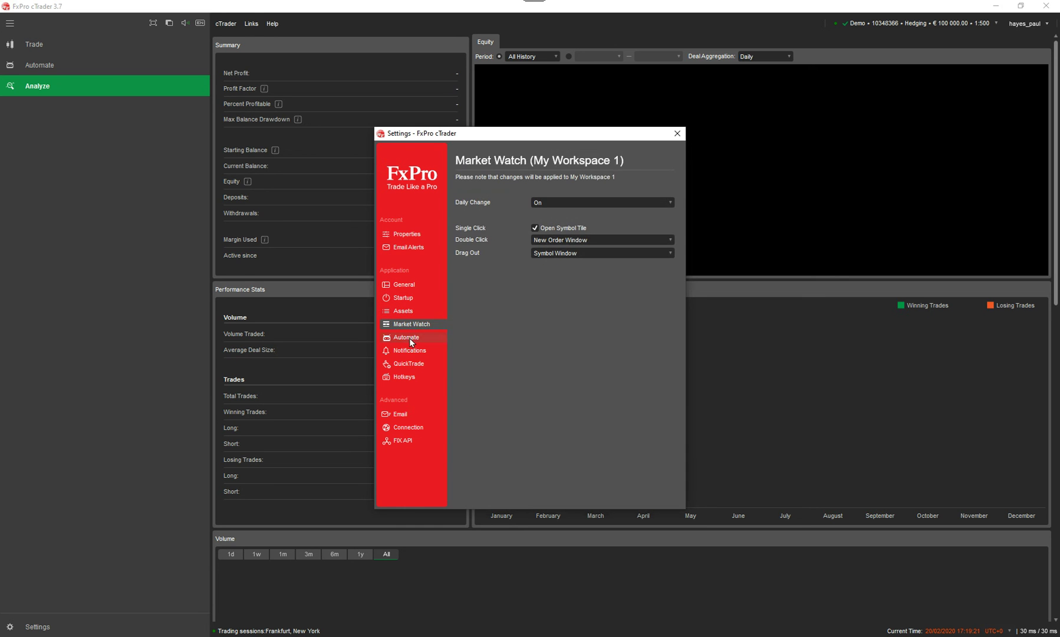
pyautogui.click(410, 338)
pyautogui.click(409, 350)
pyautogui.click(409, 364)
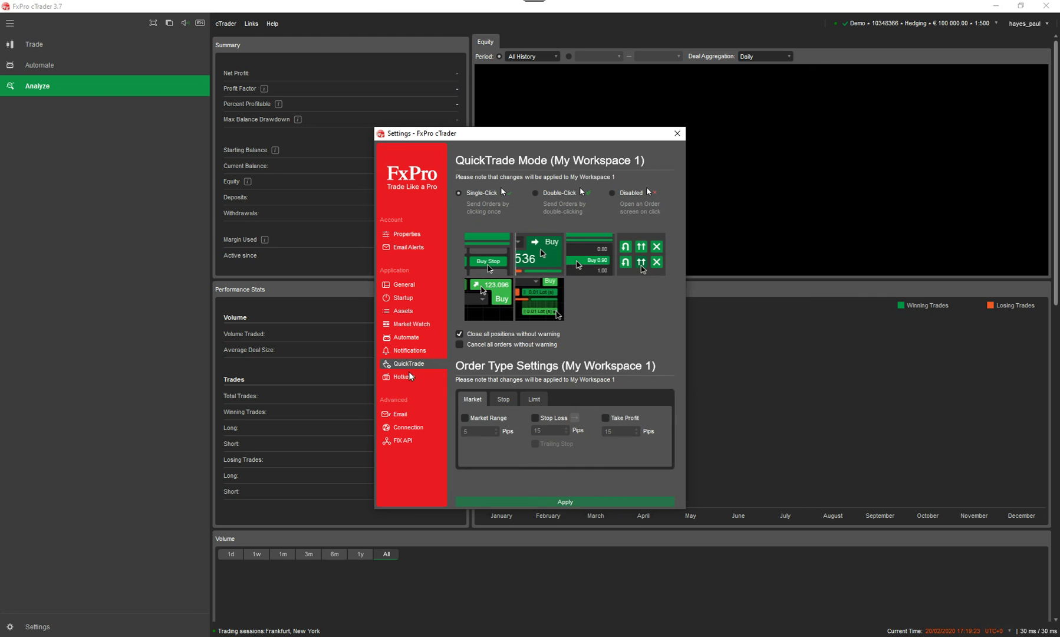
pyautogui.click(409, 377)
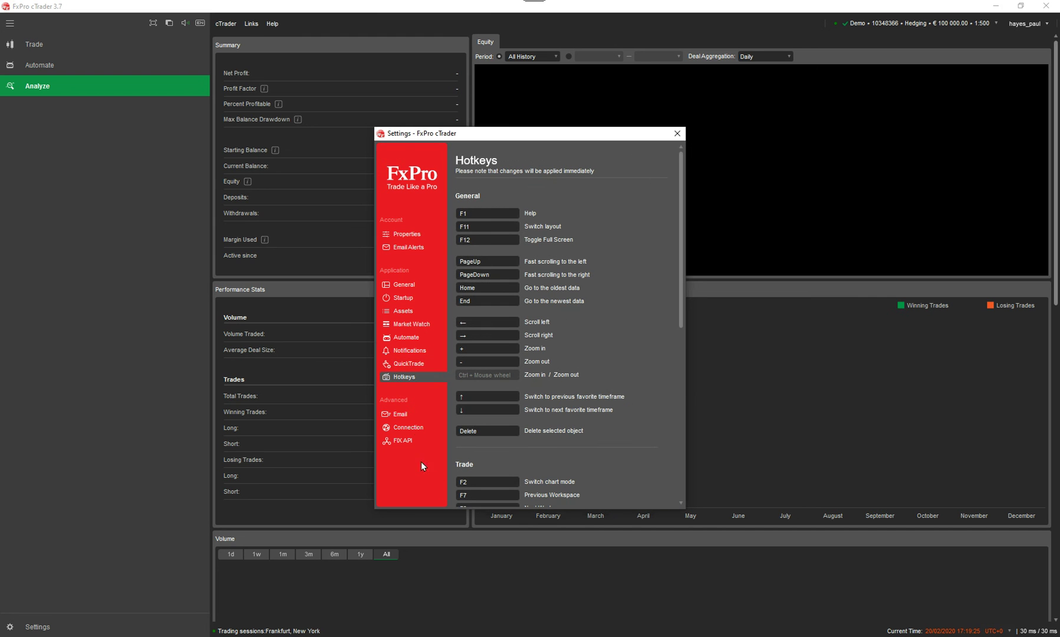
pyautogui.click(677, 133)
pyautogui.click(37, 47)
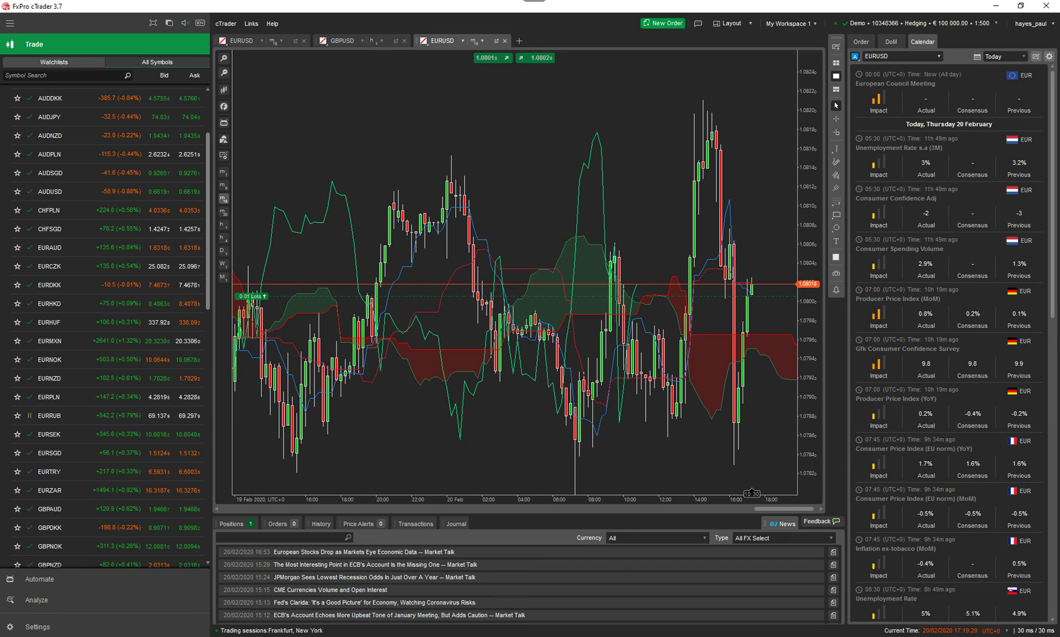
# - Bring Chrome's cTrader Charting page to the front, maximize it, and scroll through its chart features
pyautogui.hotkey('alt', 'Tab')
pyautogui.moveTo(401, 184); pyautogui.dragTo(359, 184)
pyautogui.doubleClick(429, 184)
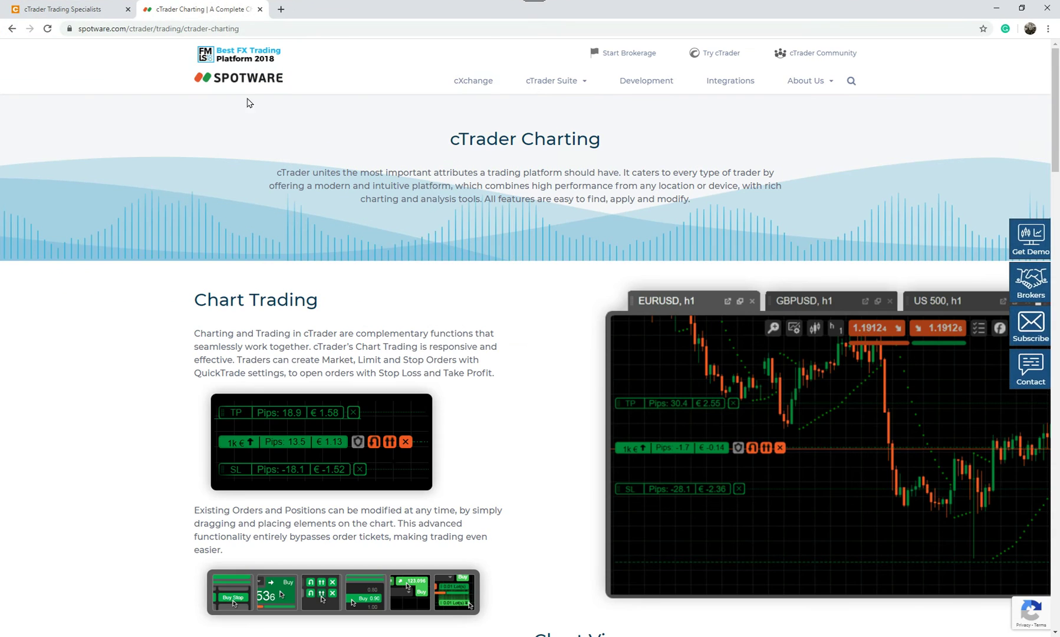
pyautogui.scroll(-3, 493, 313)
pyautogui.scroll(-6, 493, 315)
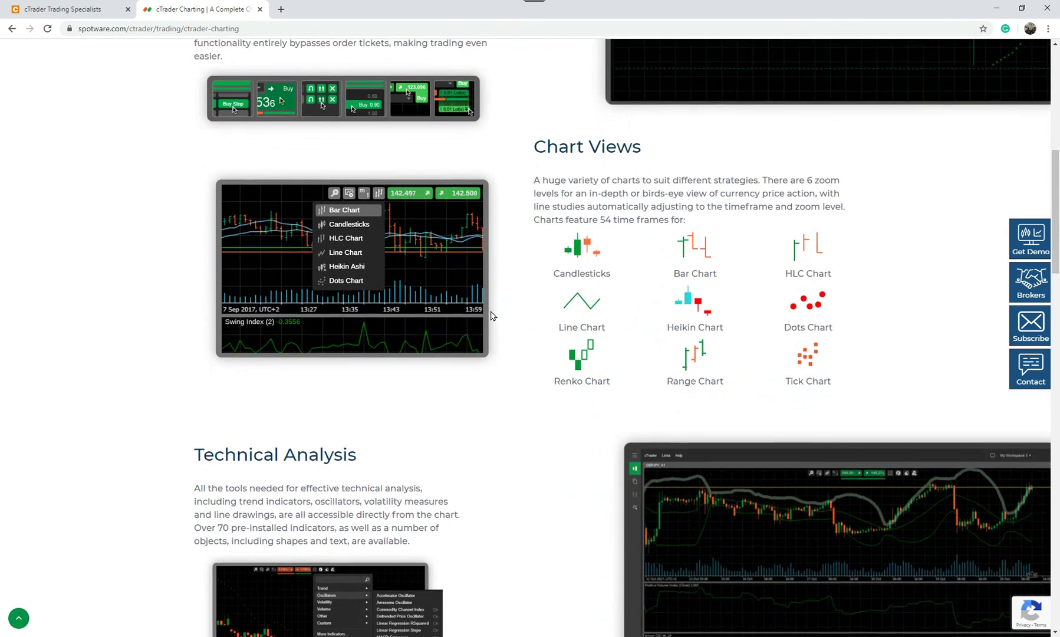
pyautogui.scroll(9, 493, 315)
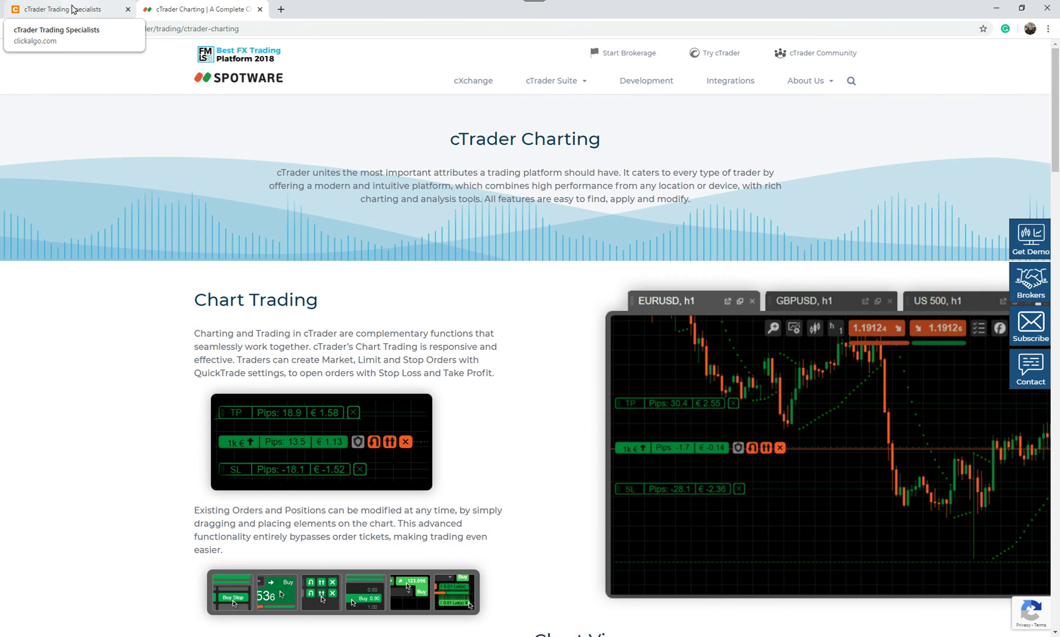
# - Browse the clickalgo.com home page and its Online Trading Academy knowledge base
pyautogui.click(73, 9)
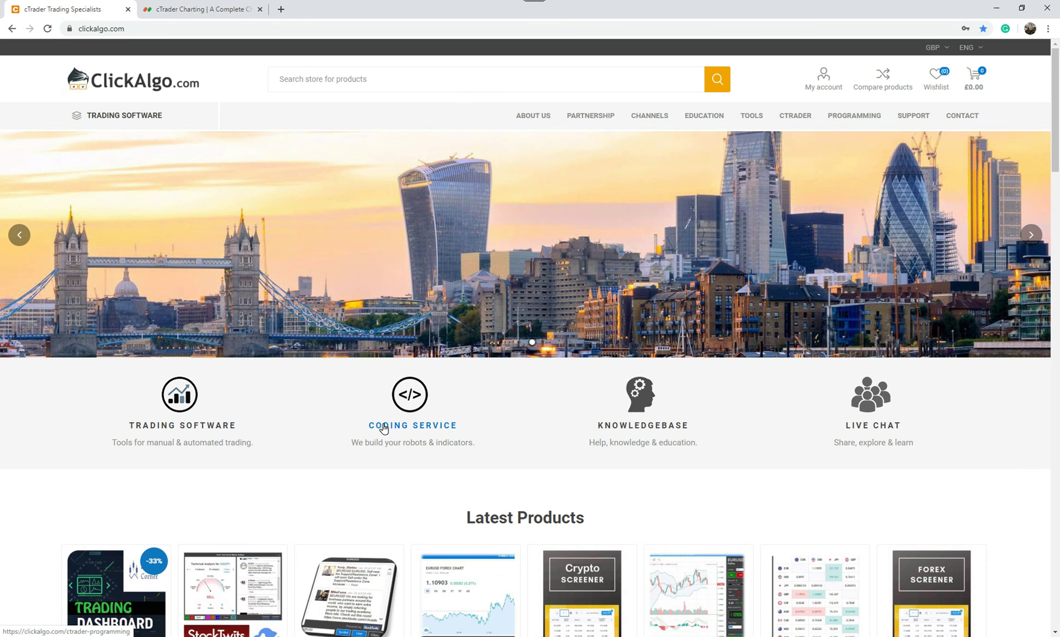
pyautogui.click(651, 431)
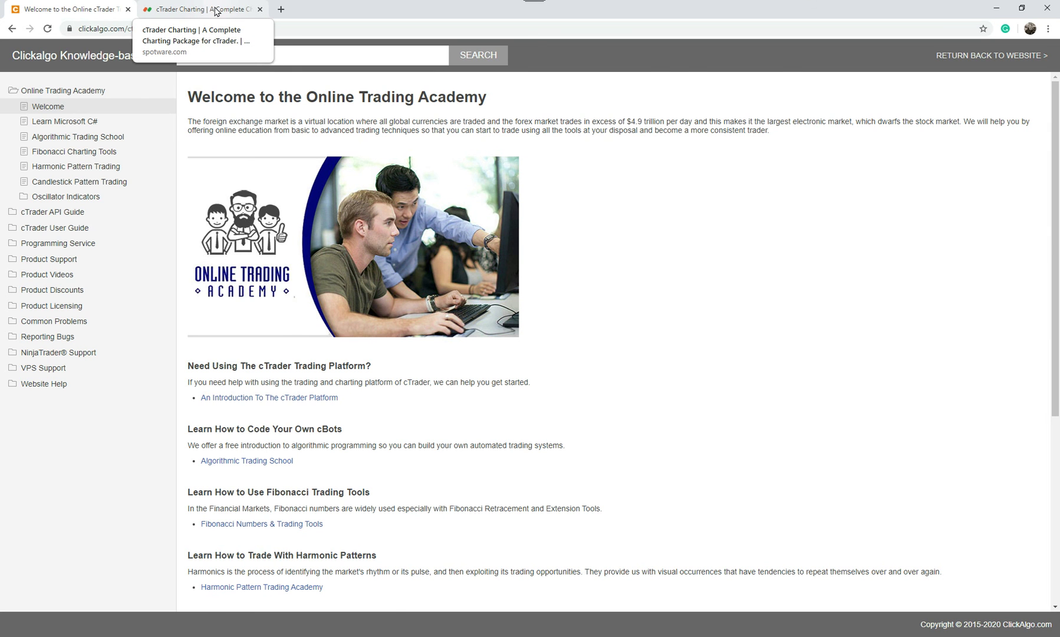
pyautogui.click(220, 12)
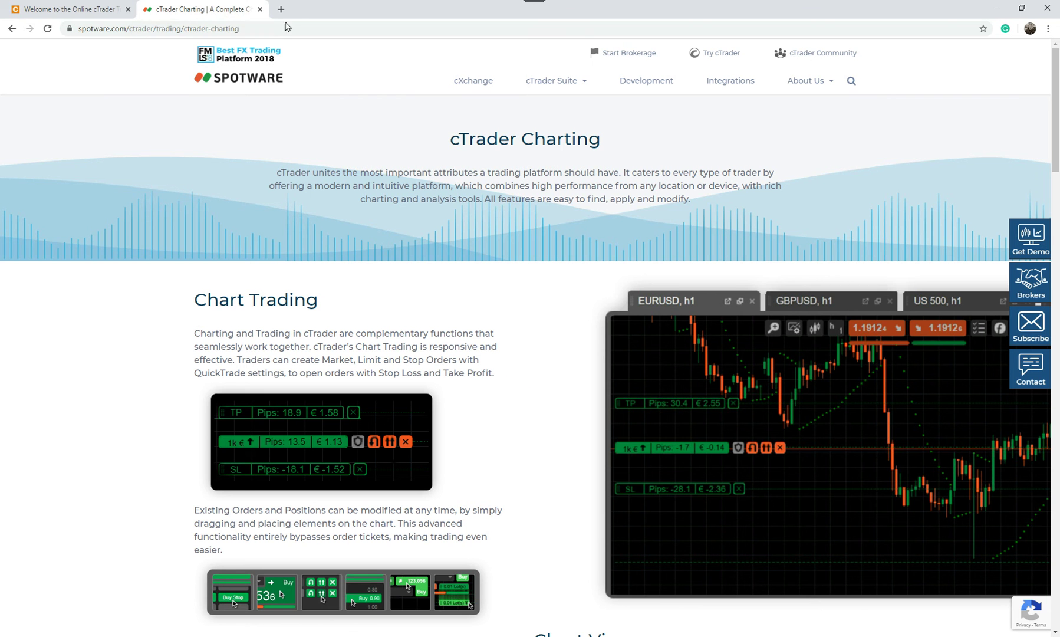
pyautogui.click(28, 12)
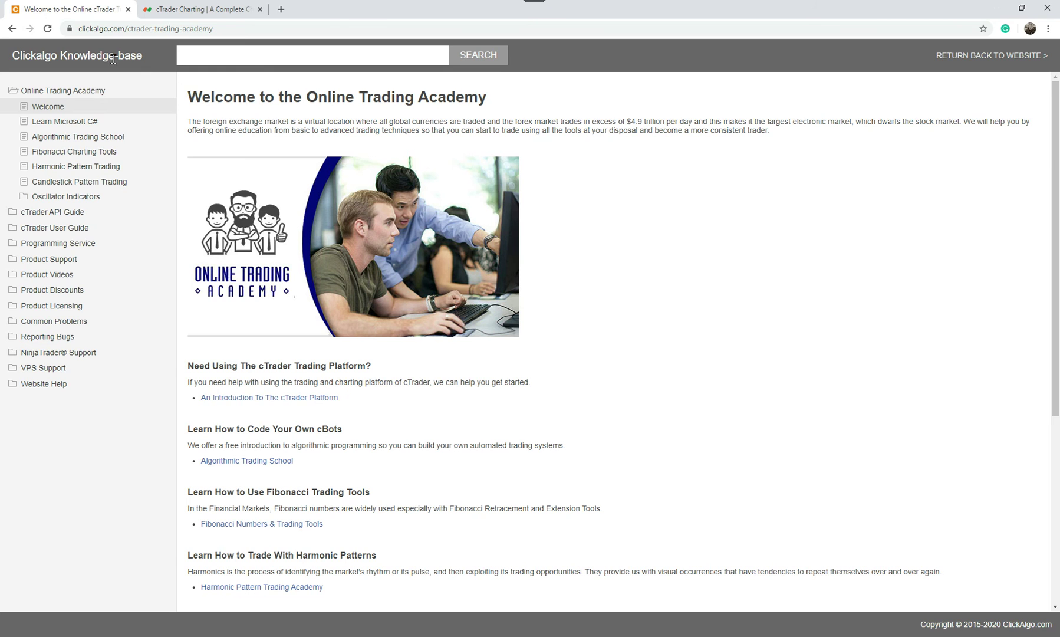
# - Return to the ClickAlgo website, scroll its products, and minimise Chrome
pyautogui.click(987, 55)
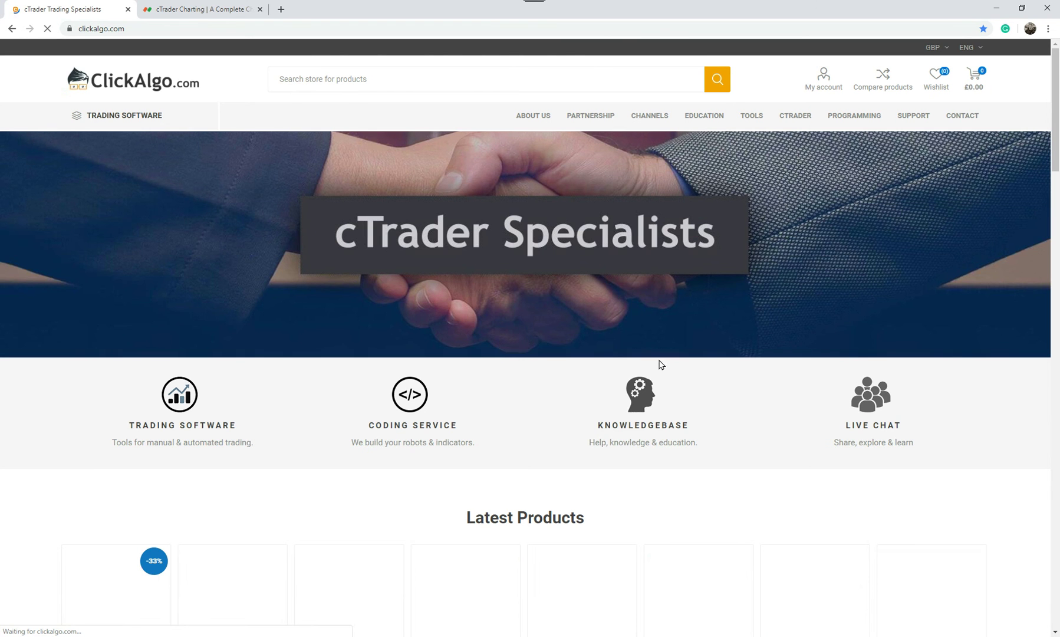
pyautogui.scroll(-3, 855, 439)
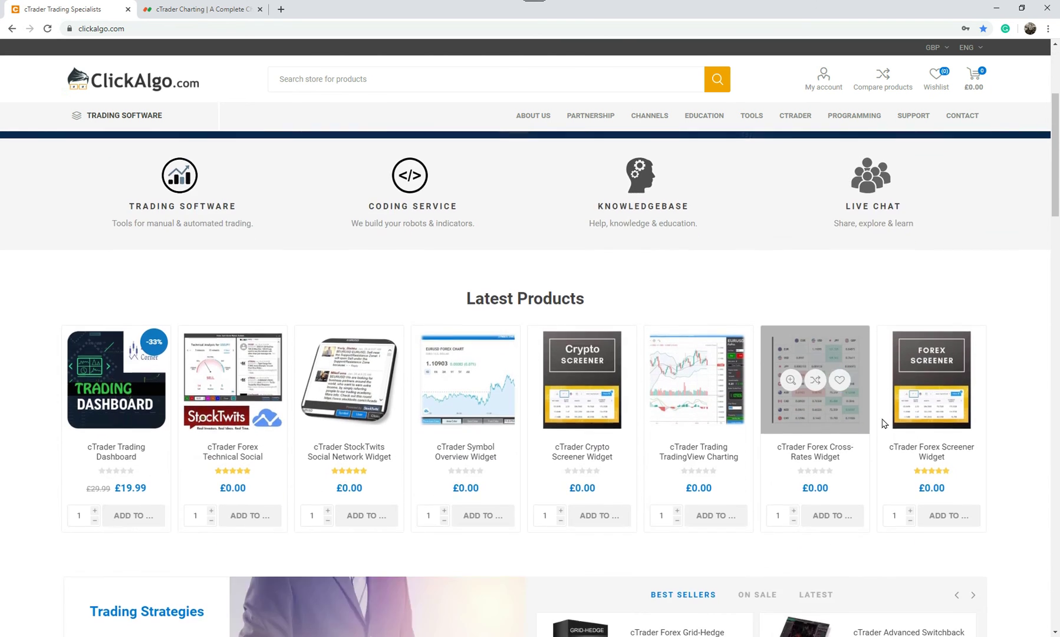
pyautogui.click(996, 7)
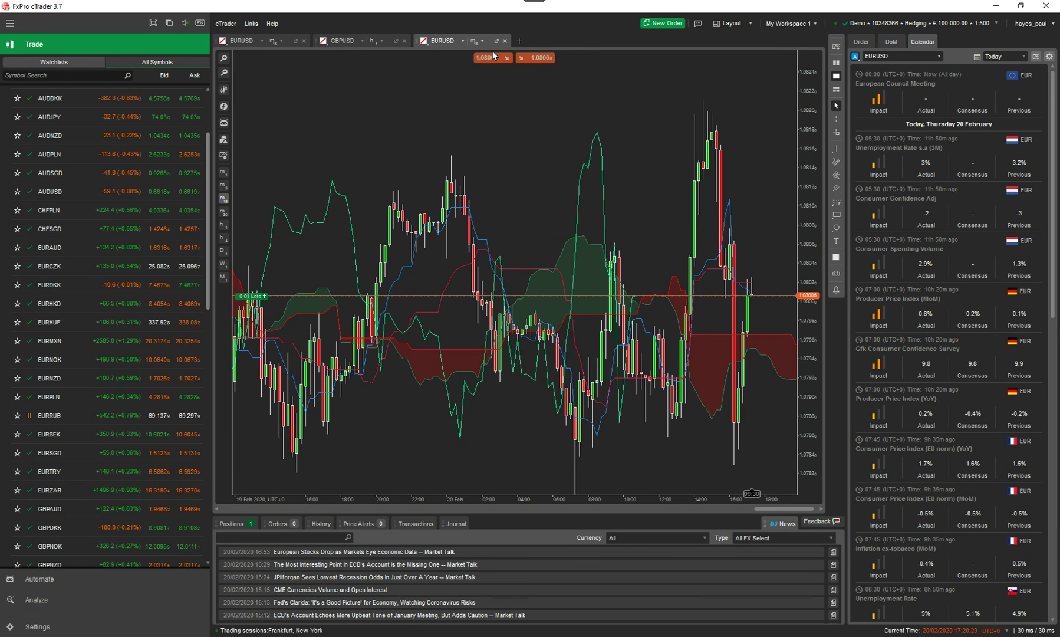
pyautogui.moveTo(539, 63)
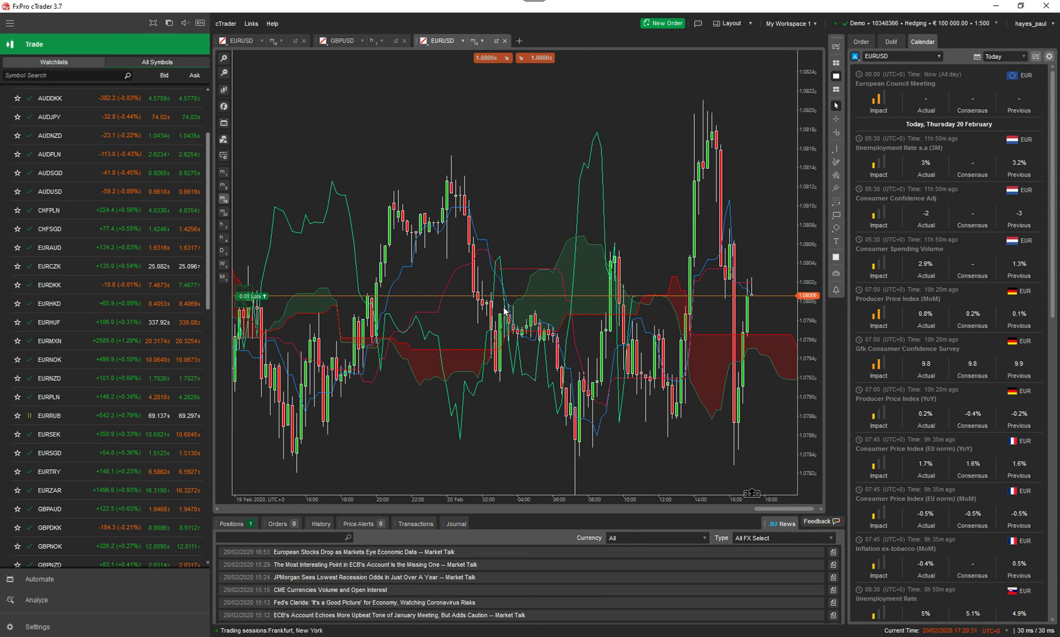